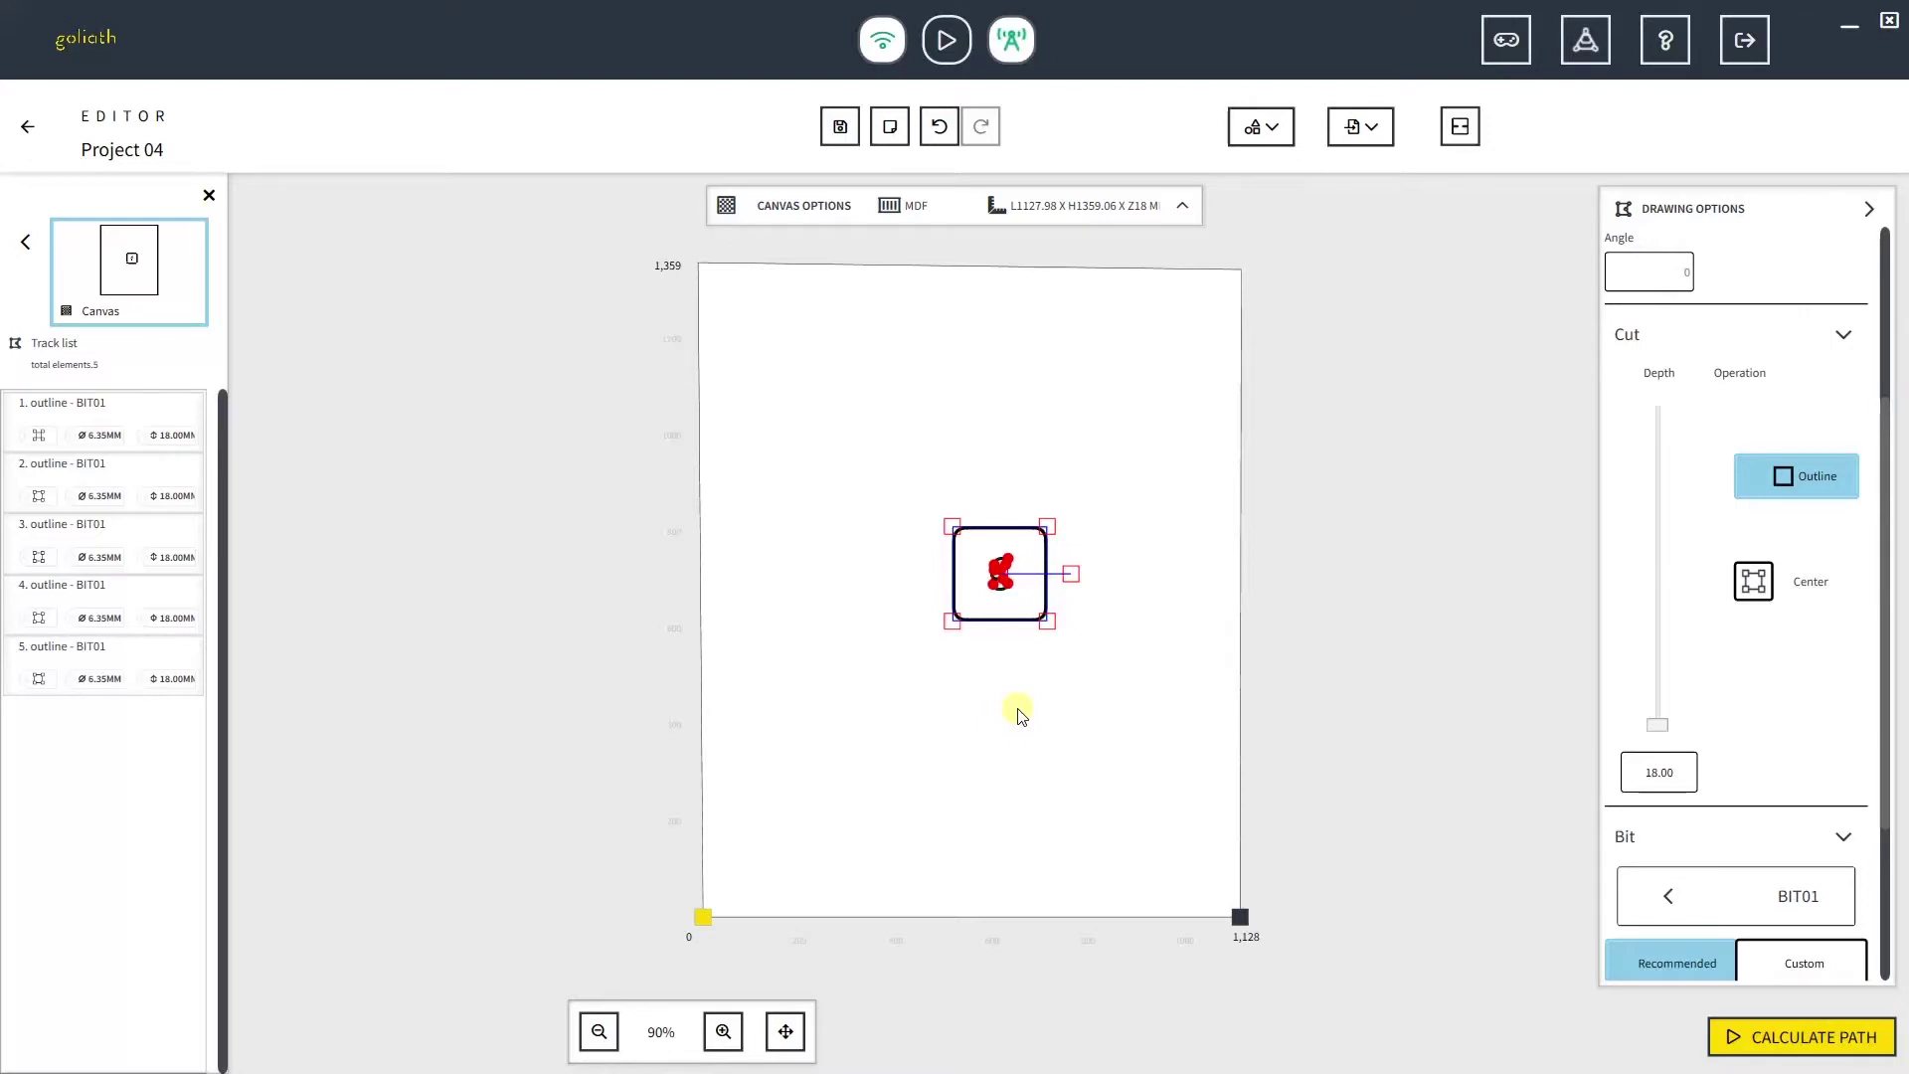
Try calculating the toolpath and dismiss the warning that tracks need tabs.
scroll(1024, 681, "up", 1)
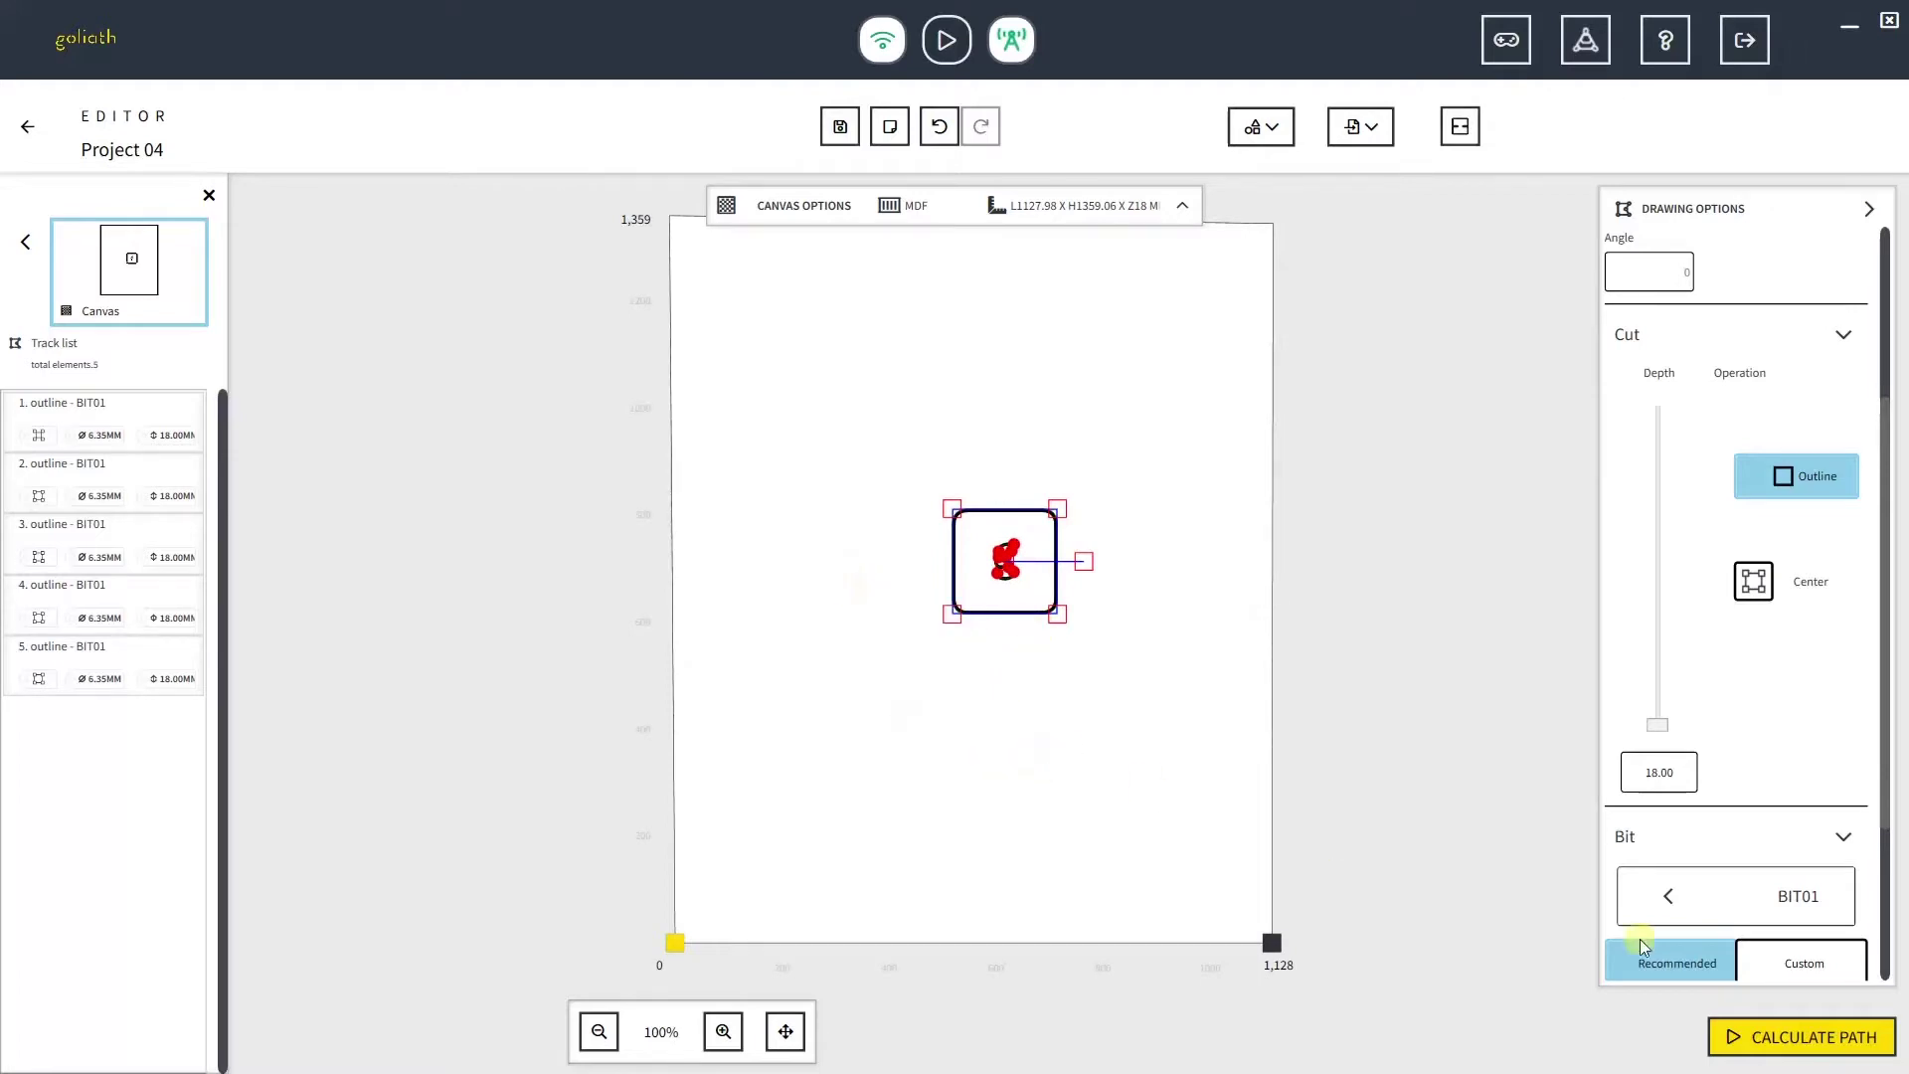
left_click(1783, 1051)
left_click(970, 639)
Place four tabs on the outer square at the middle of its top, left, bottom and right sides.
left_click(1456, 129)
left_click(1007, 509)
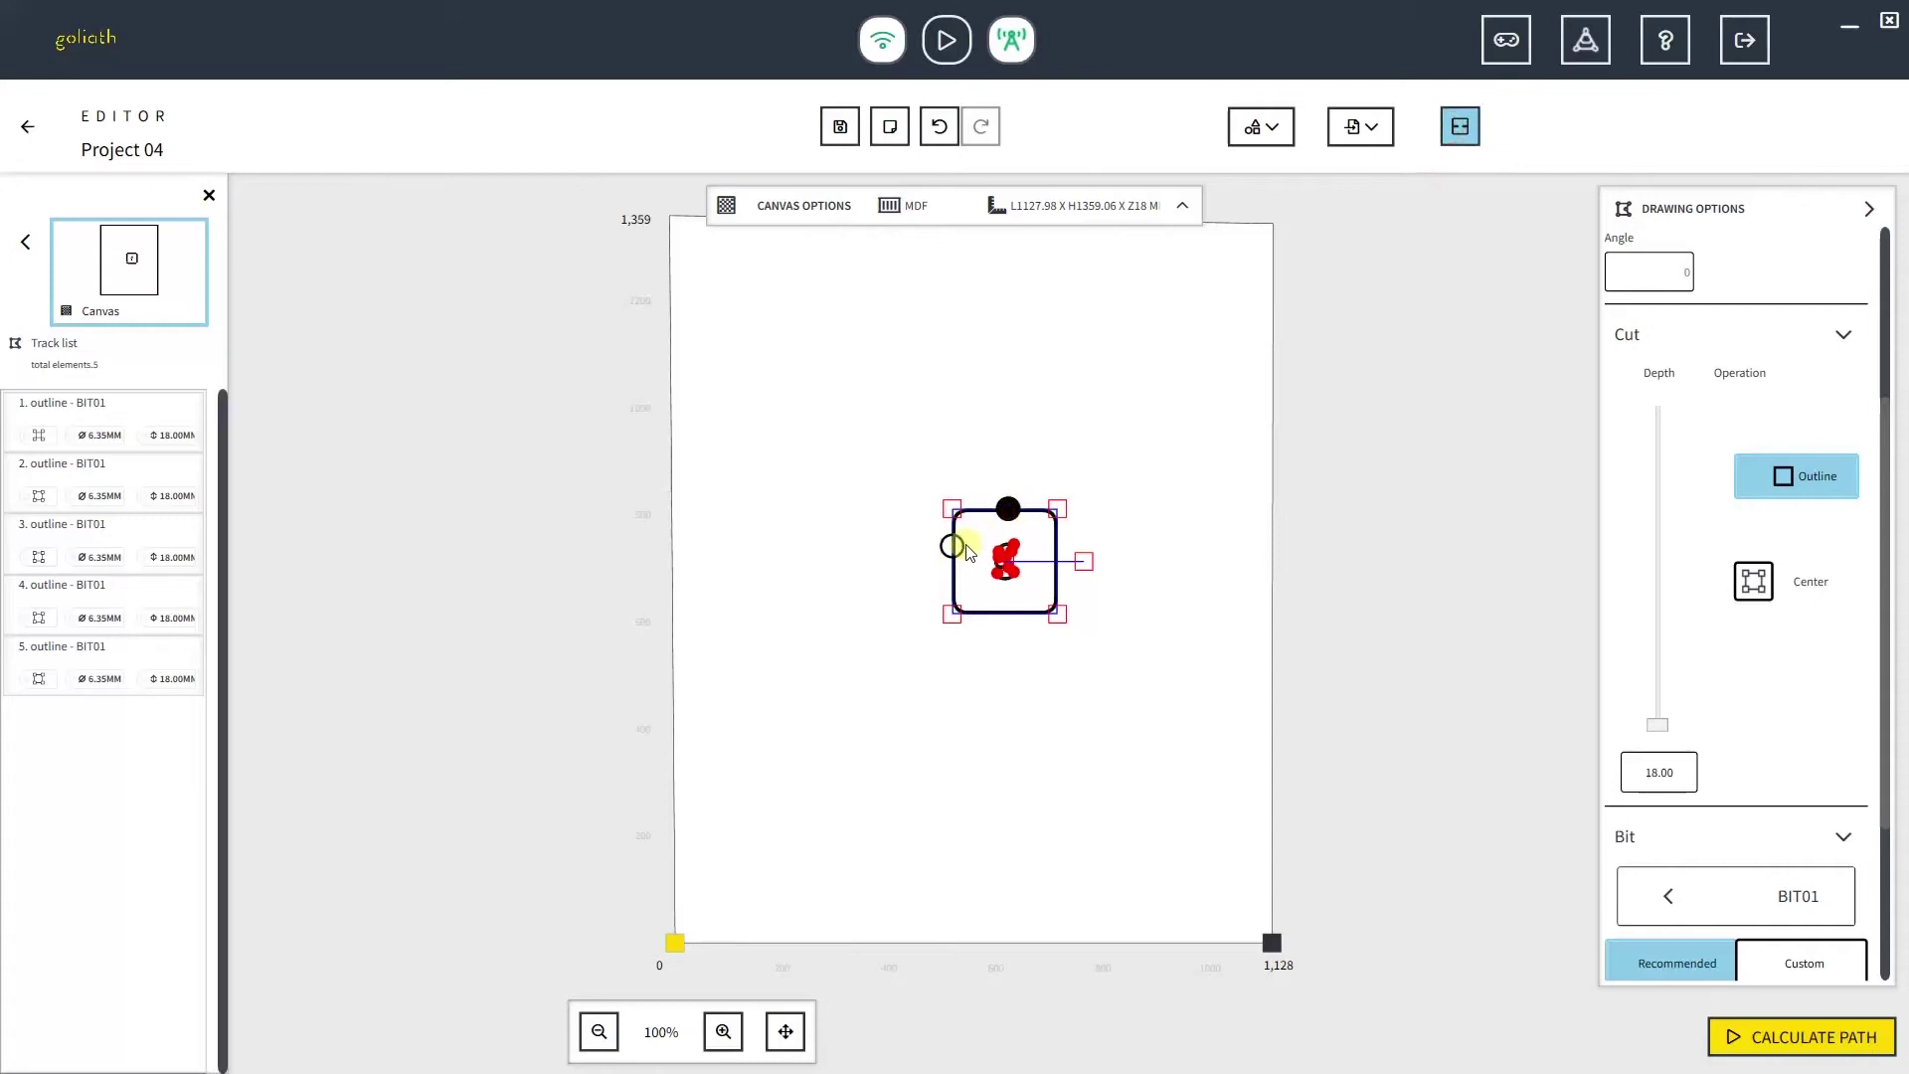
left_click(952, 567)
left_click(1005, 614)
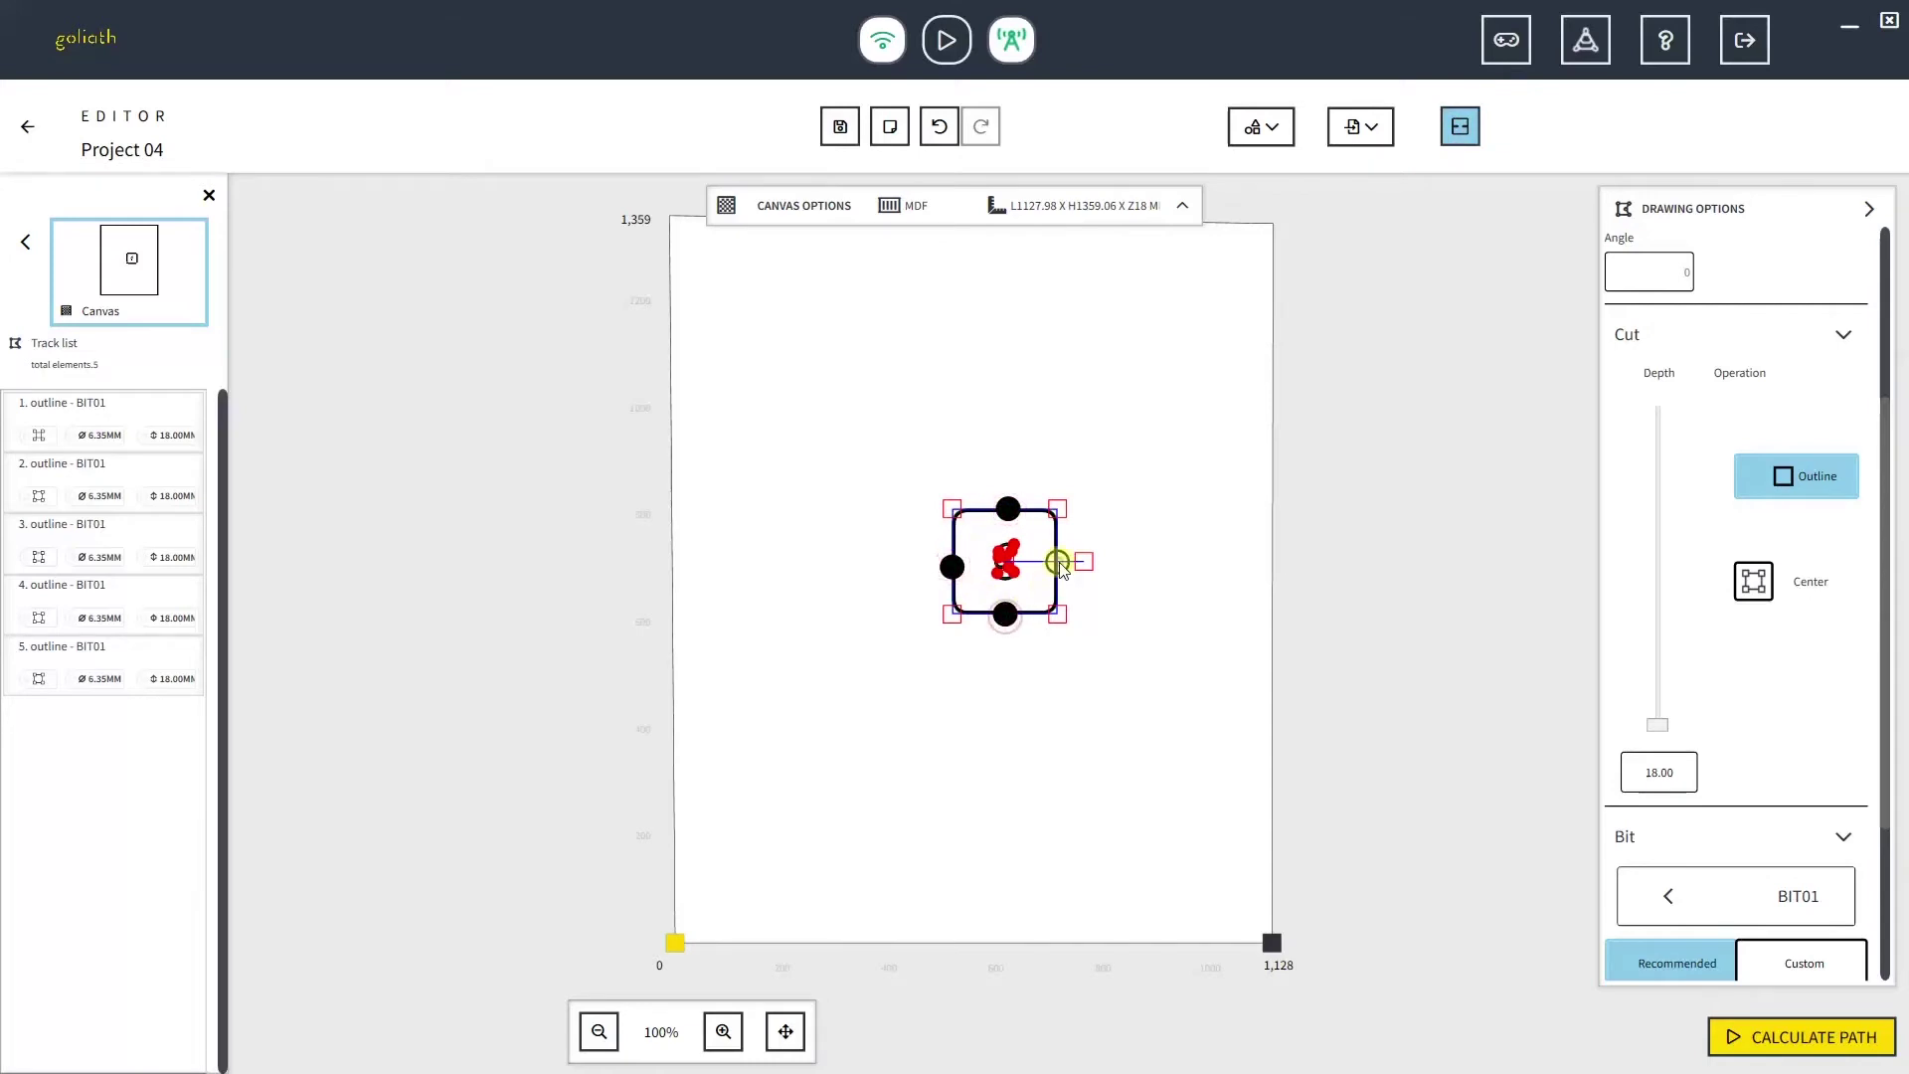
left_click(1057, 563)
Calculate the toolpath with the four tabs and dismiss the 'Gcode done!' message.
left_click(1780, 1037)
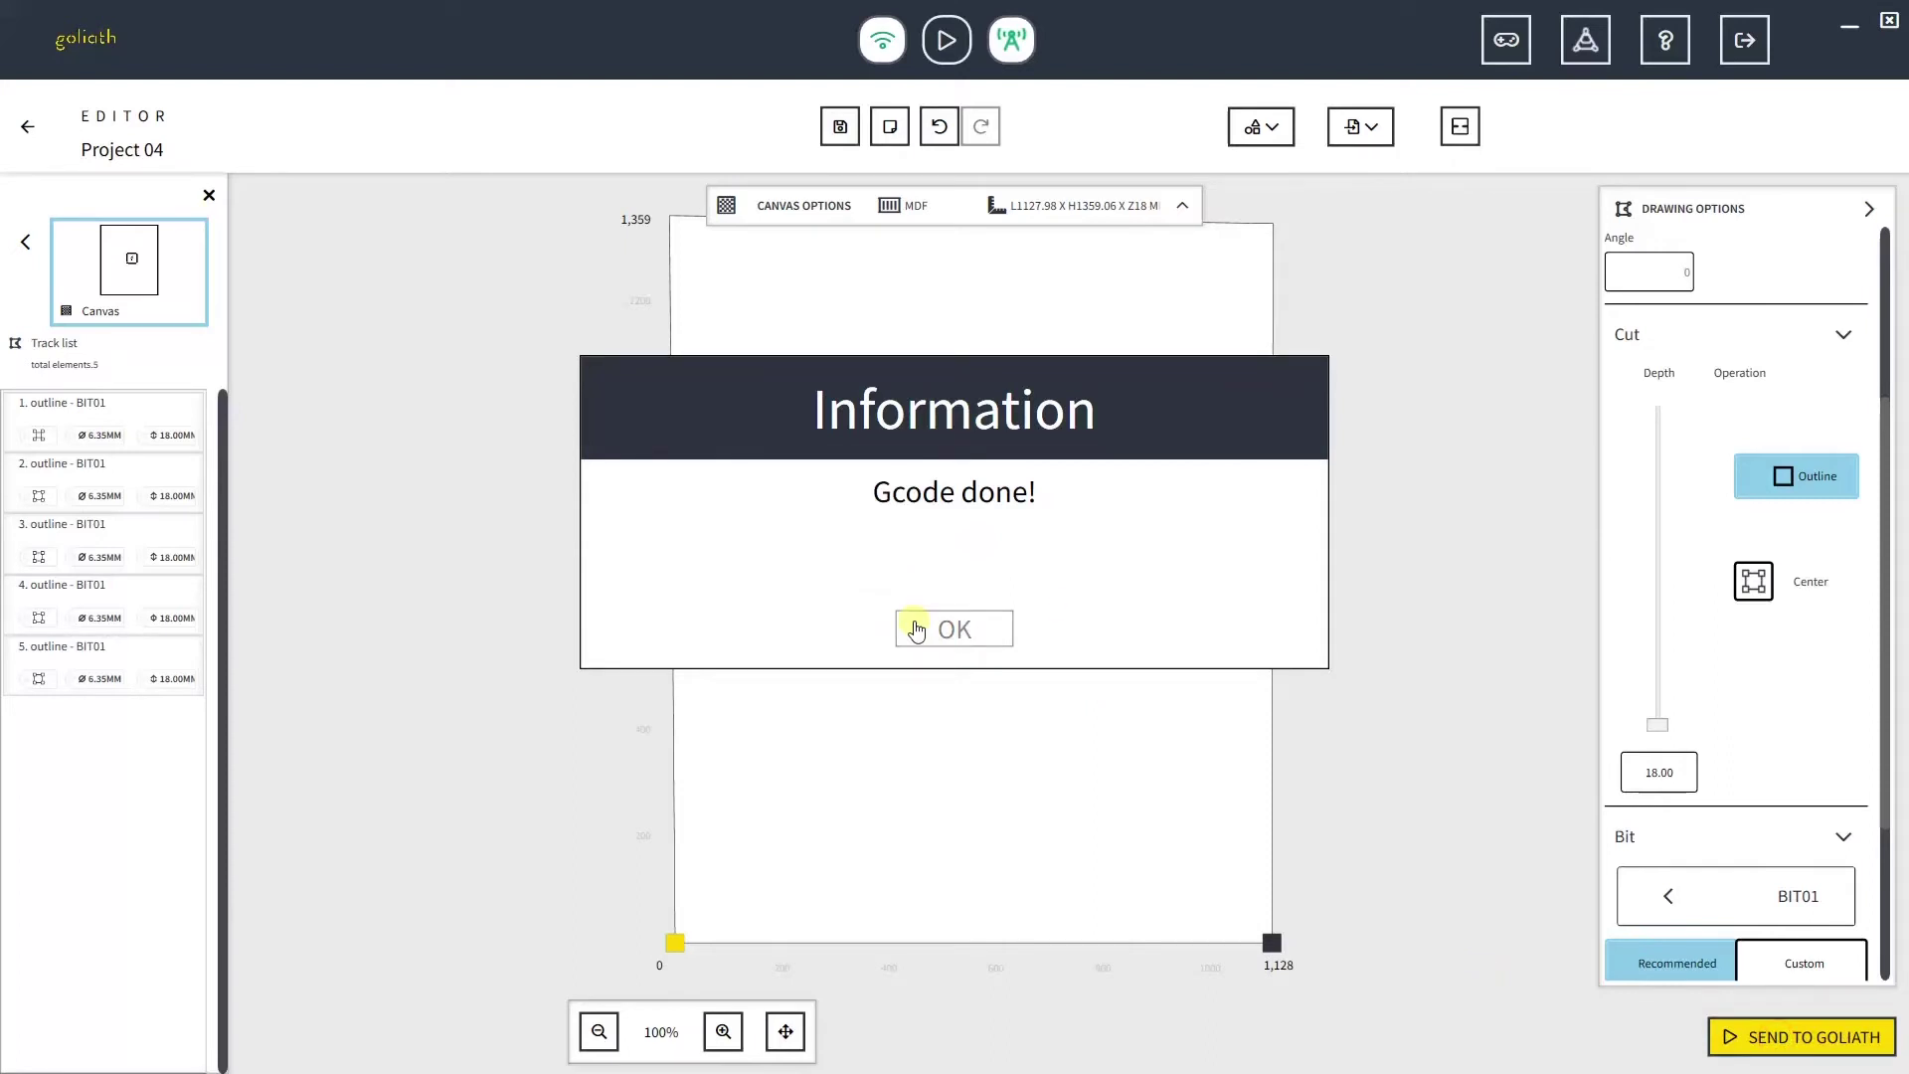
left_click(915, 629)
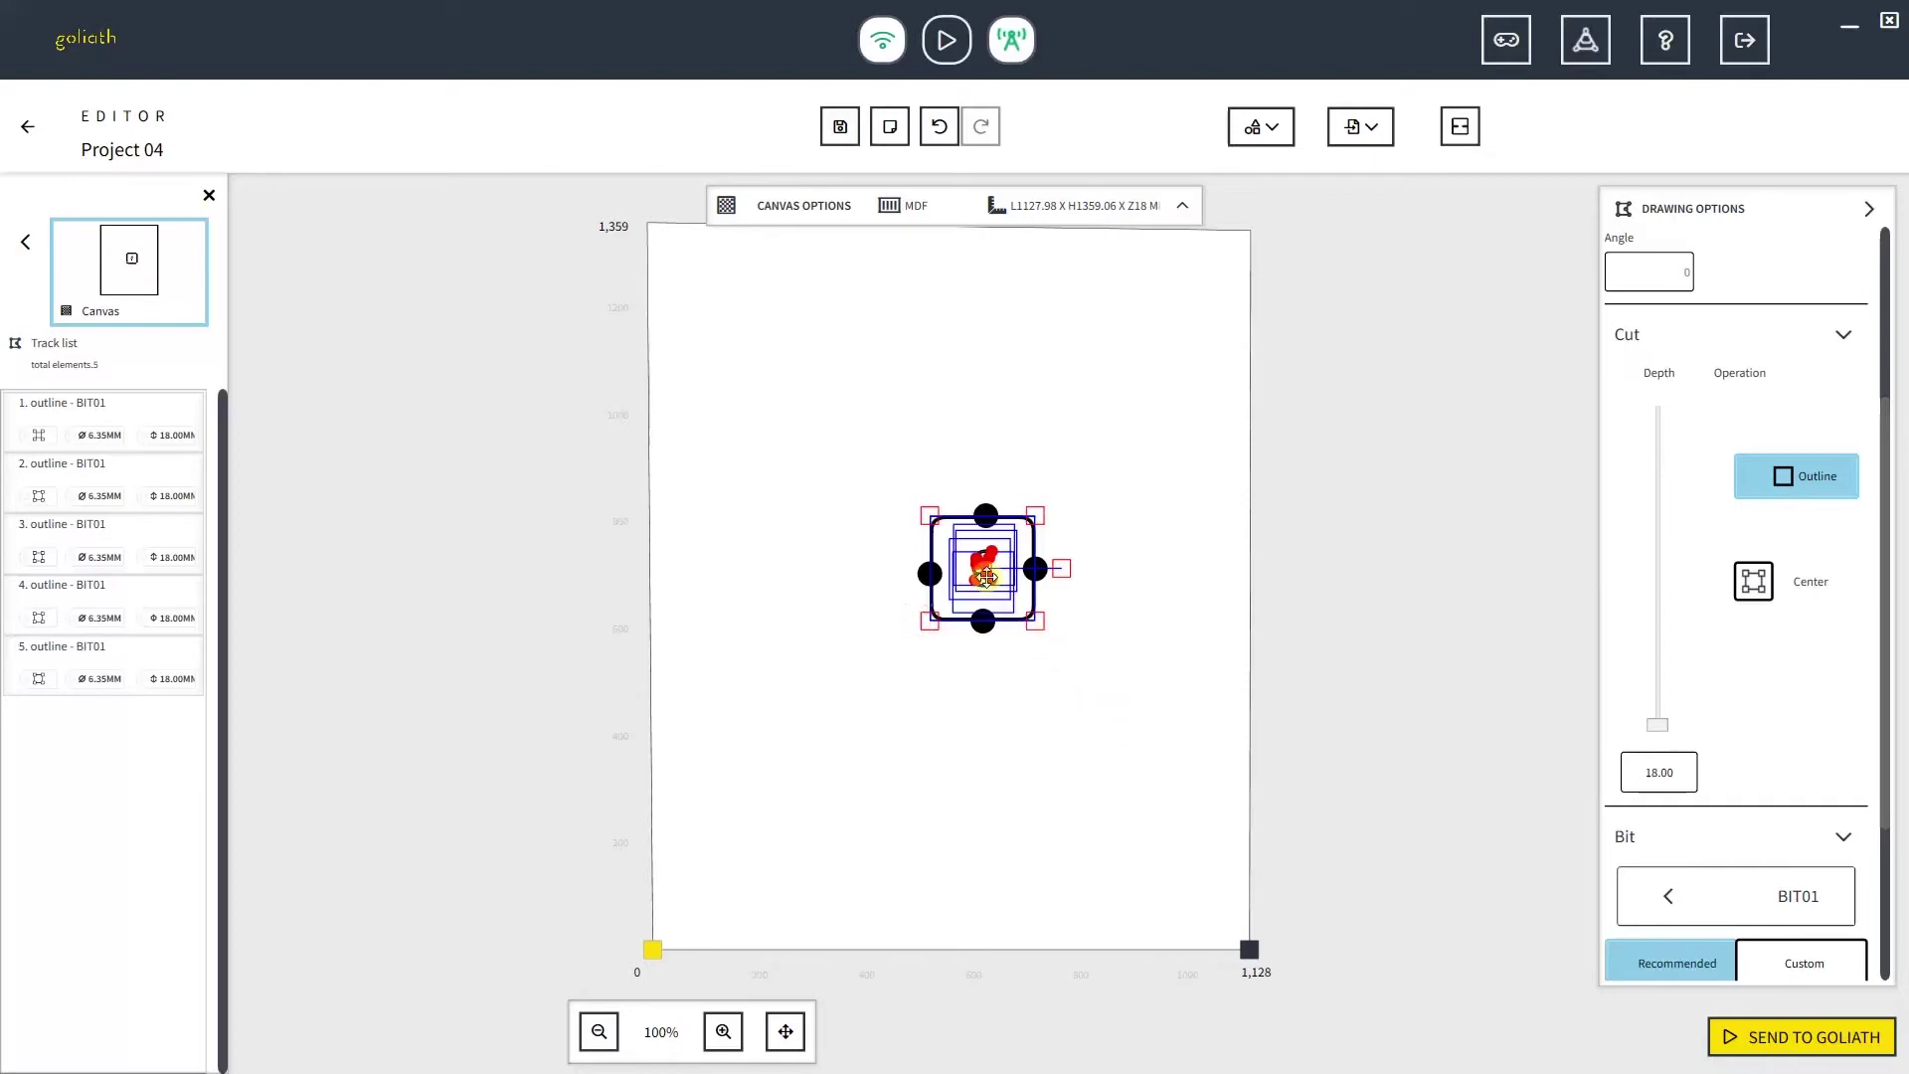
Move the design to the sheet's upper-left, recalculate the path, then shift it down over the left edge.
left_click_drag(984, 568, 713, 314)
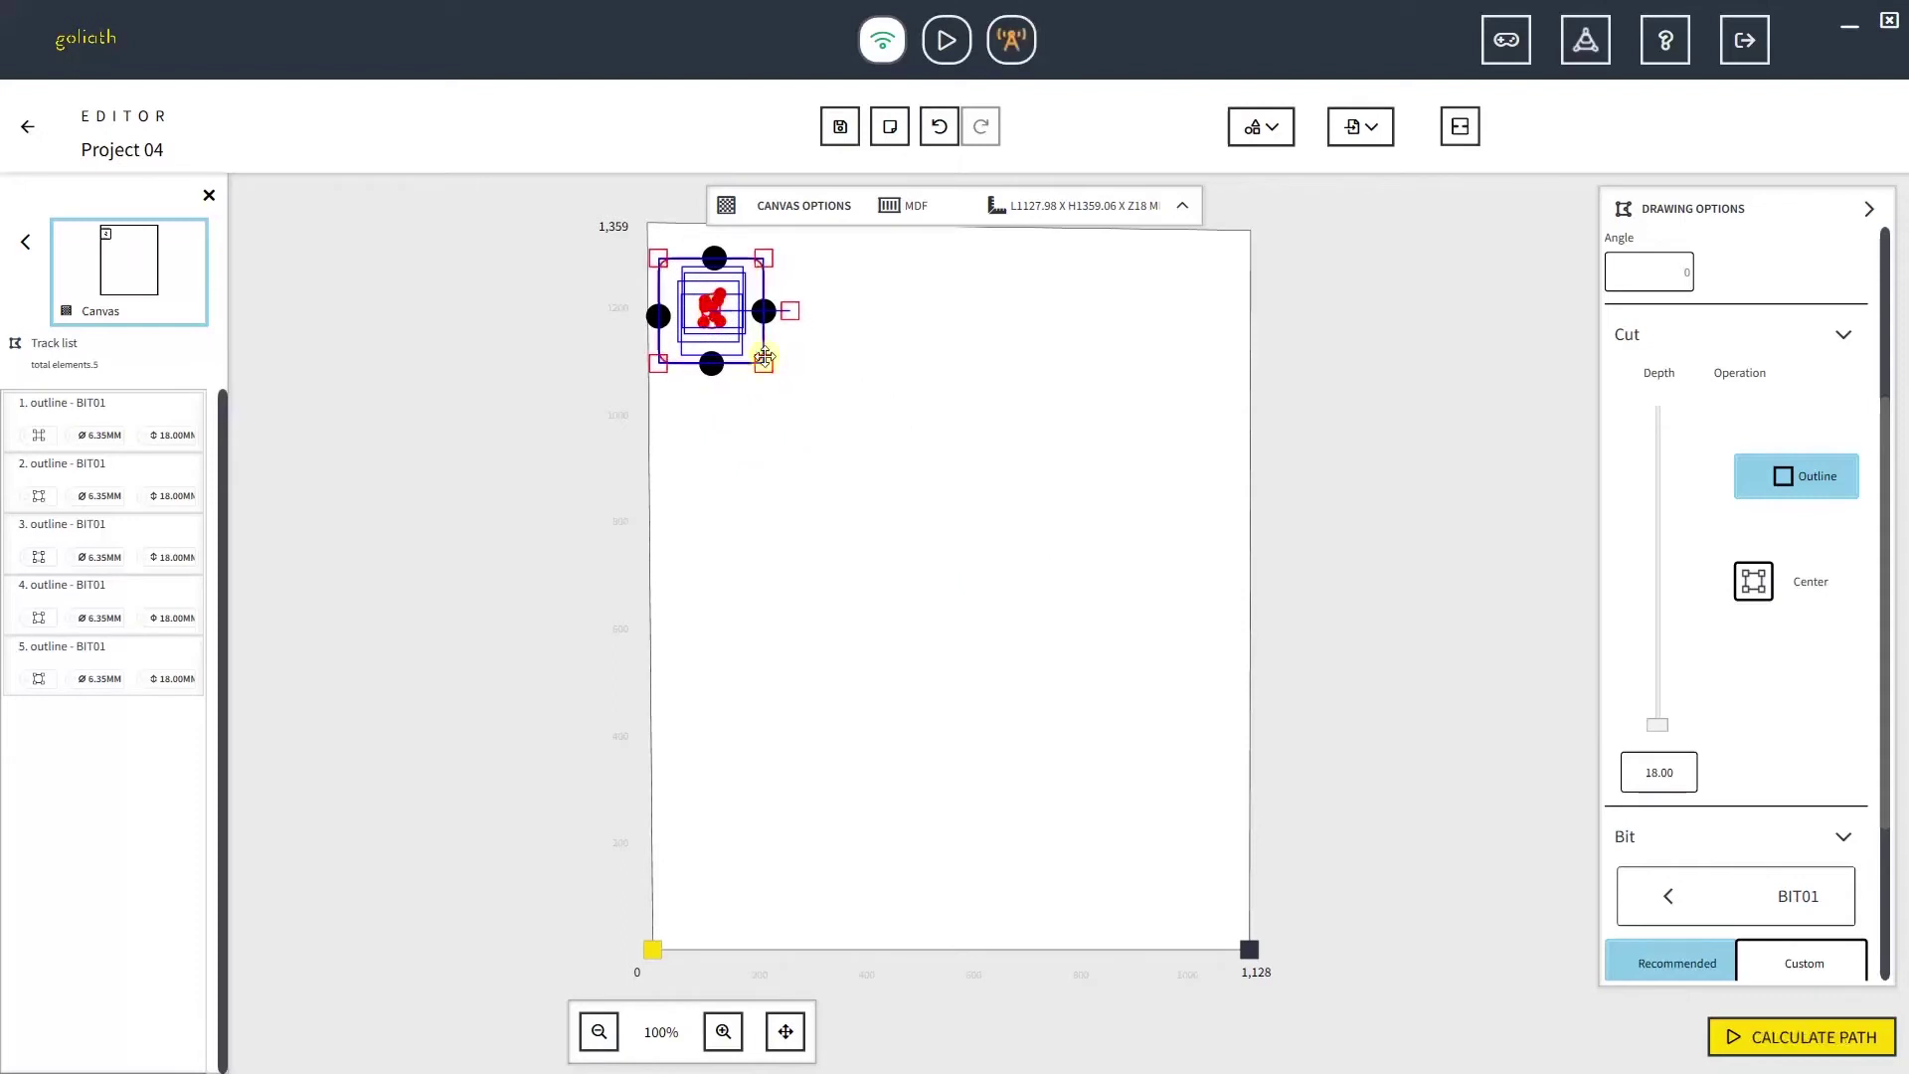
left_click(862, 418)
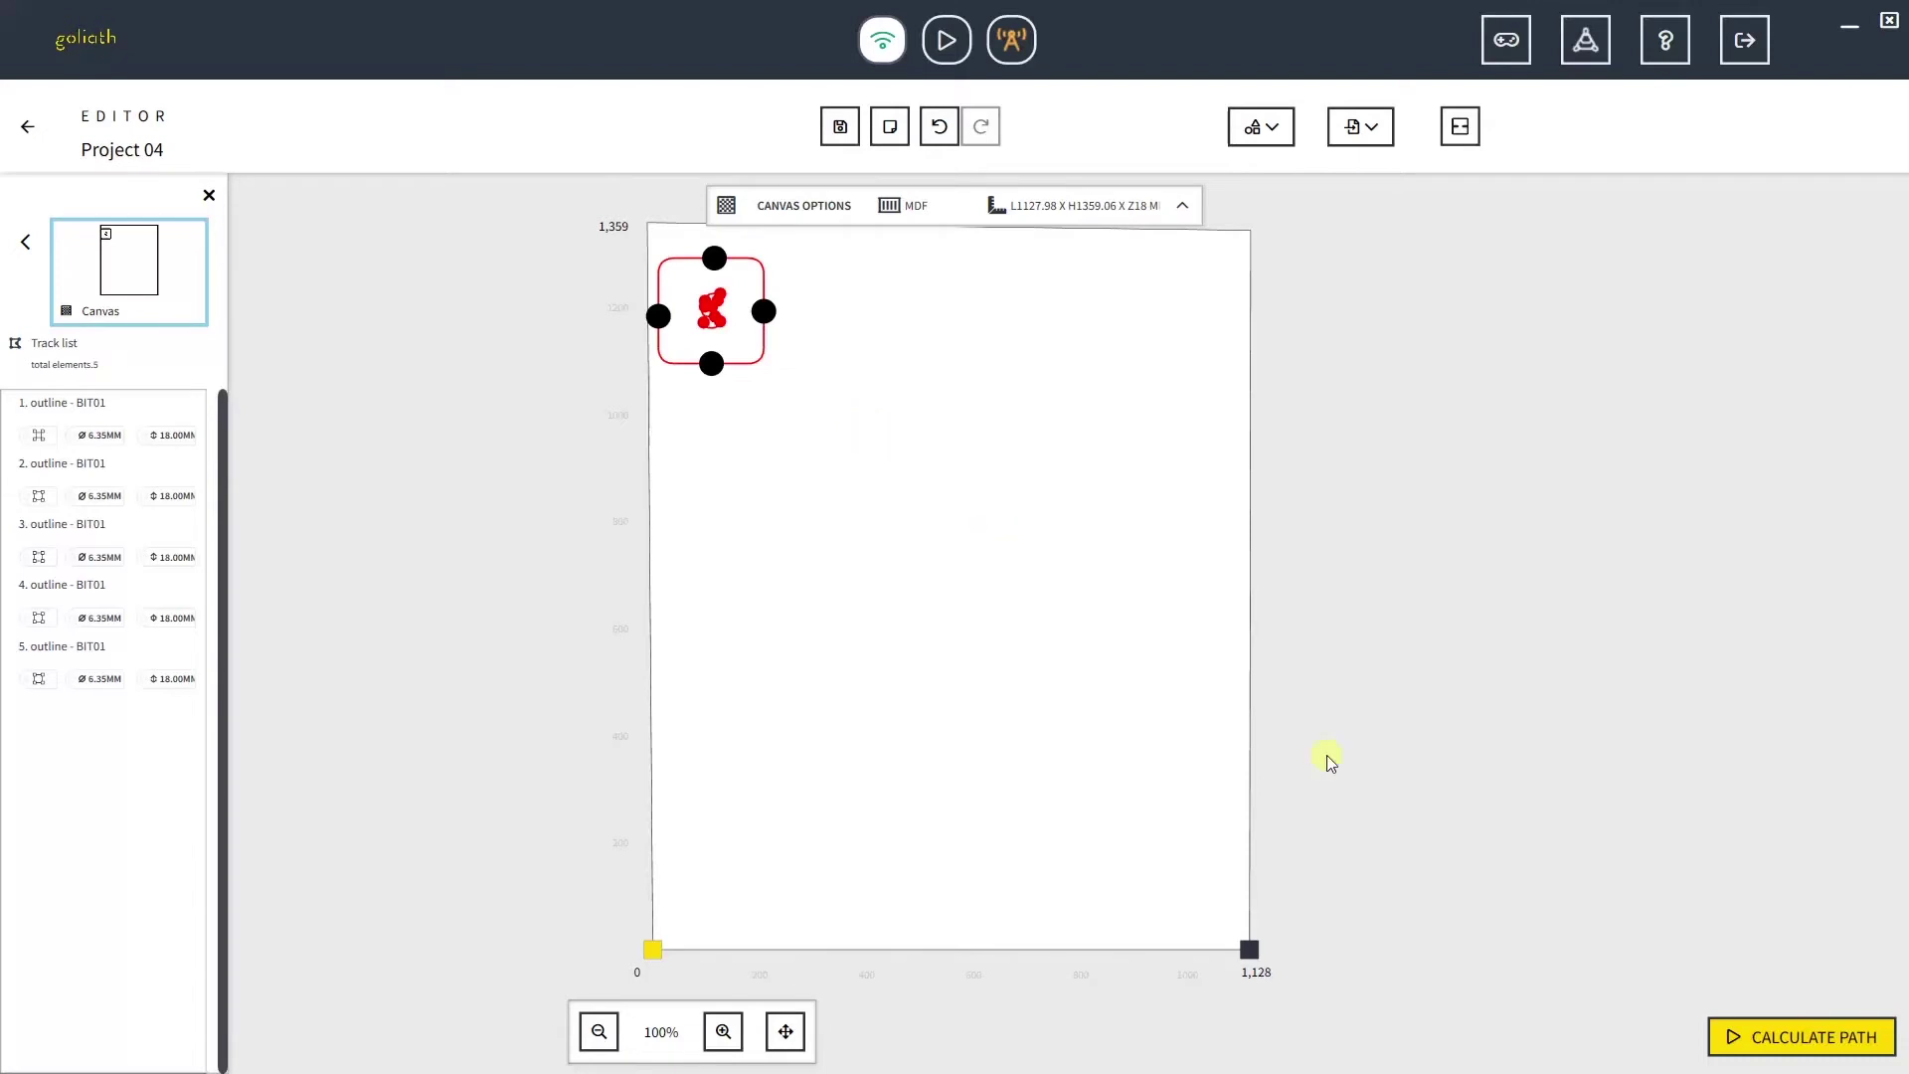
left_click(1785, 1048)
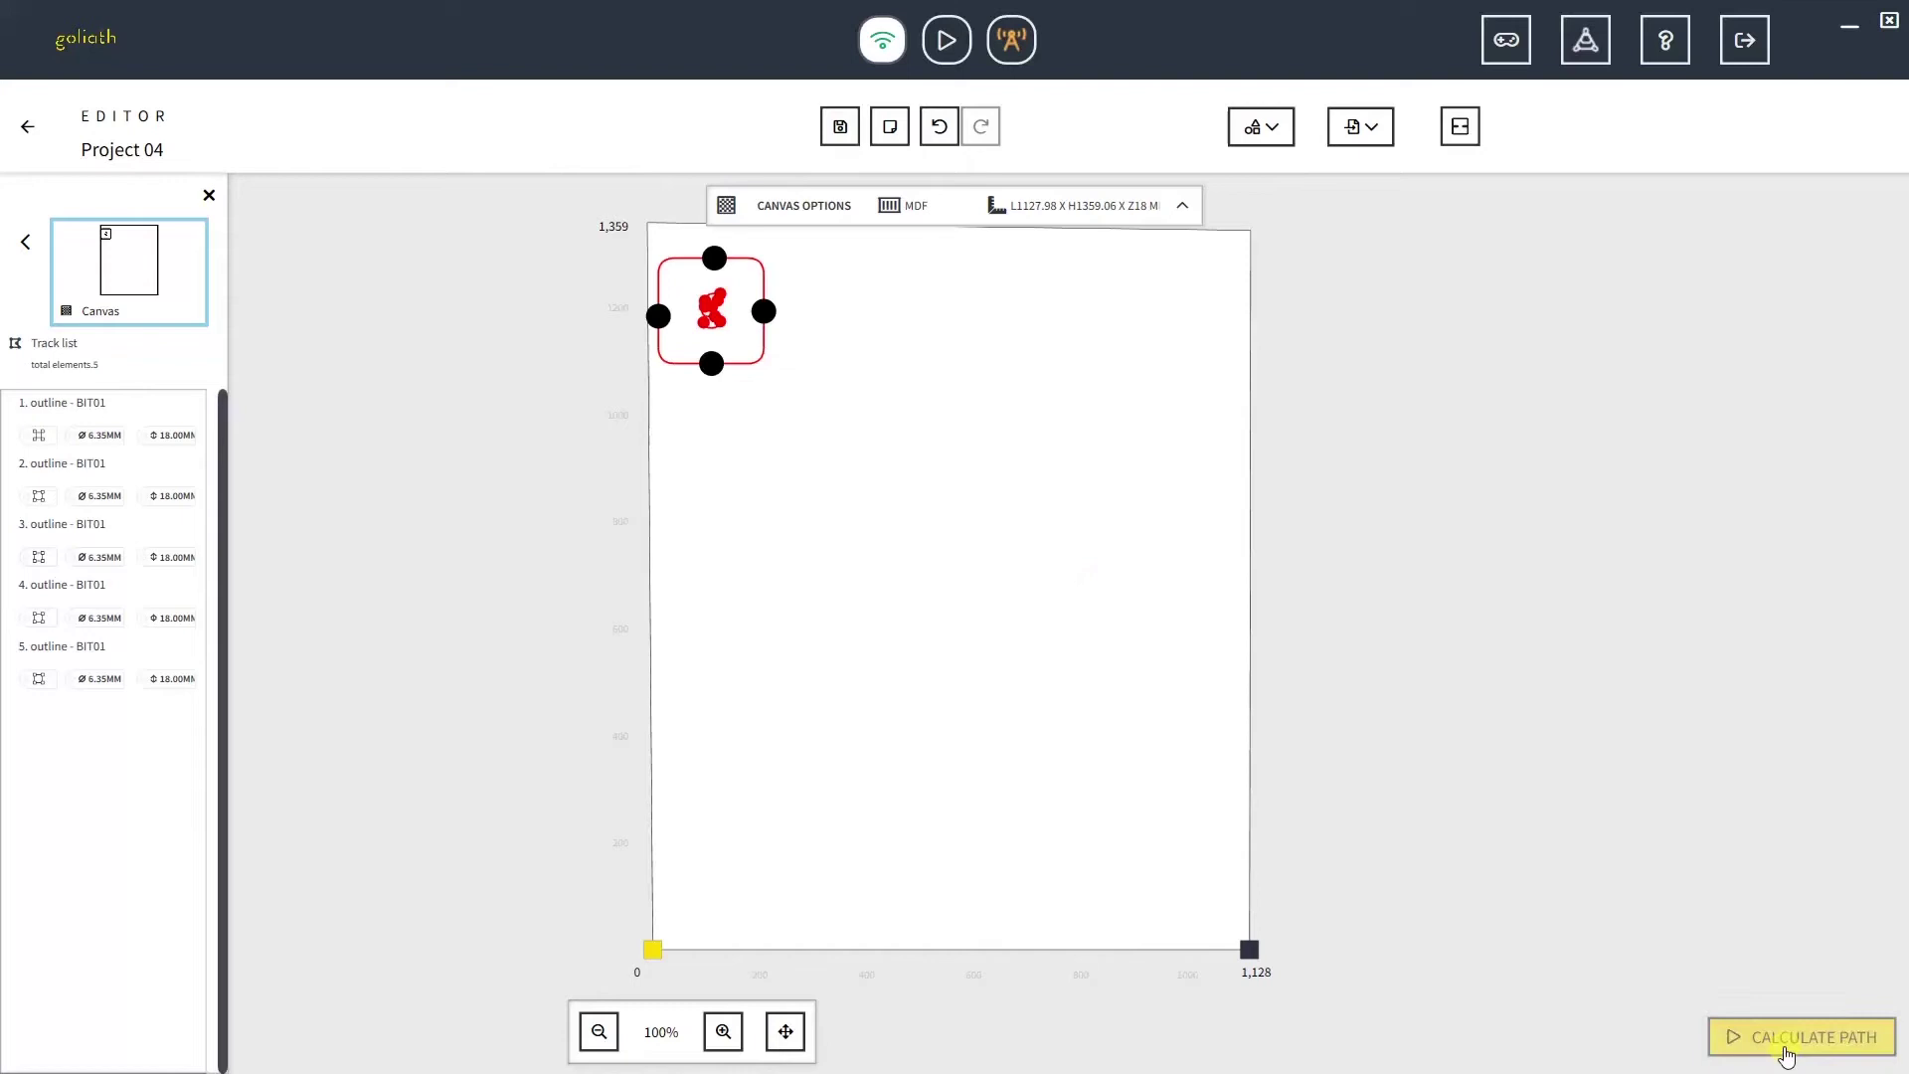
left_click(947, 611)
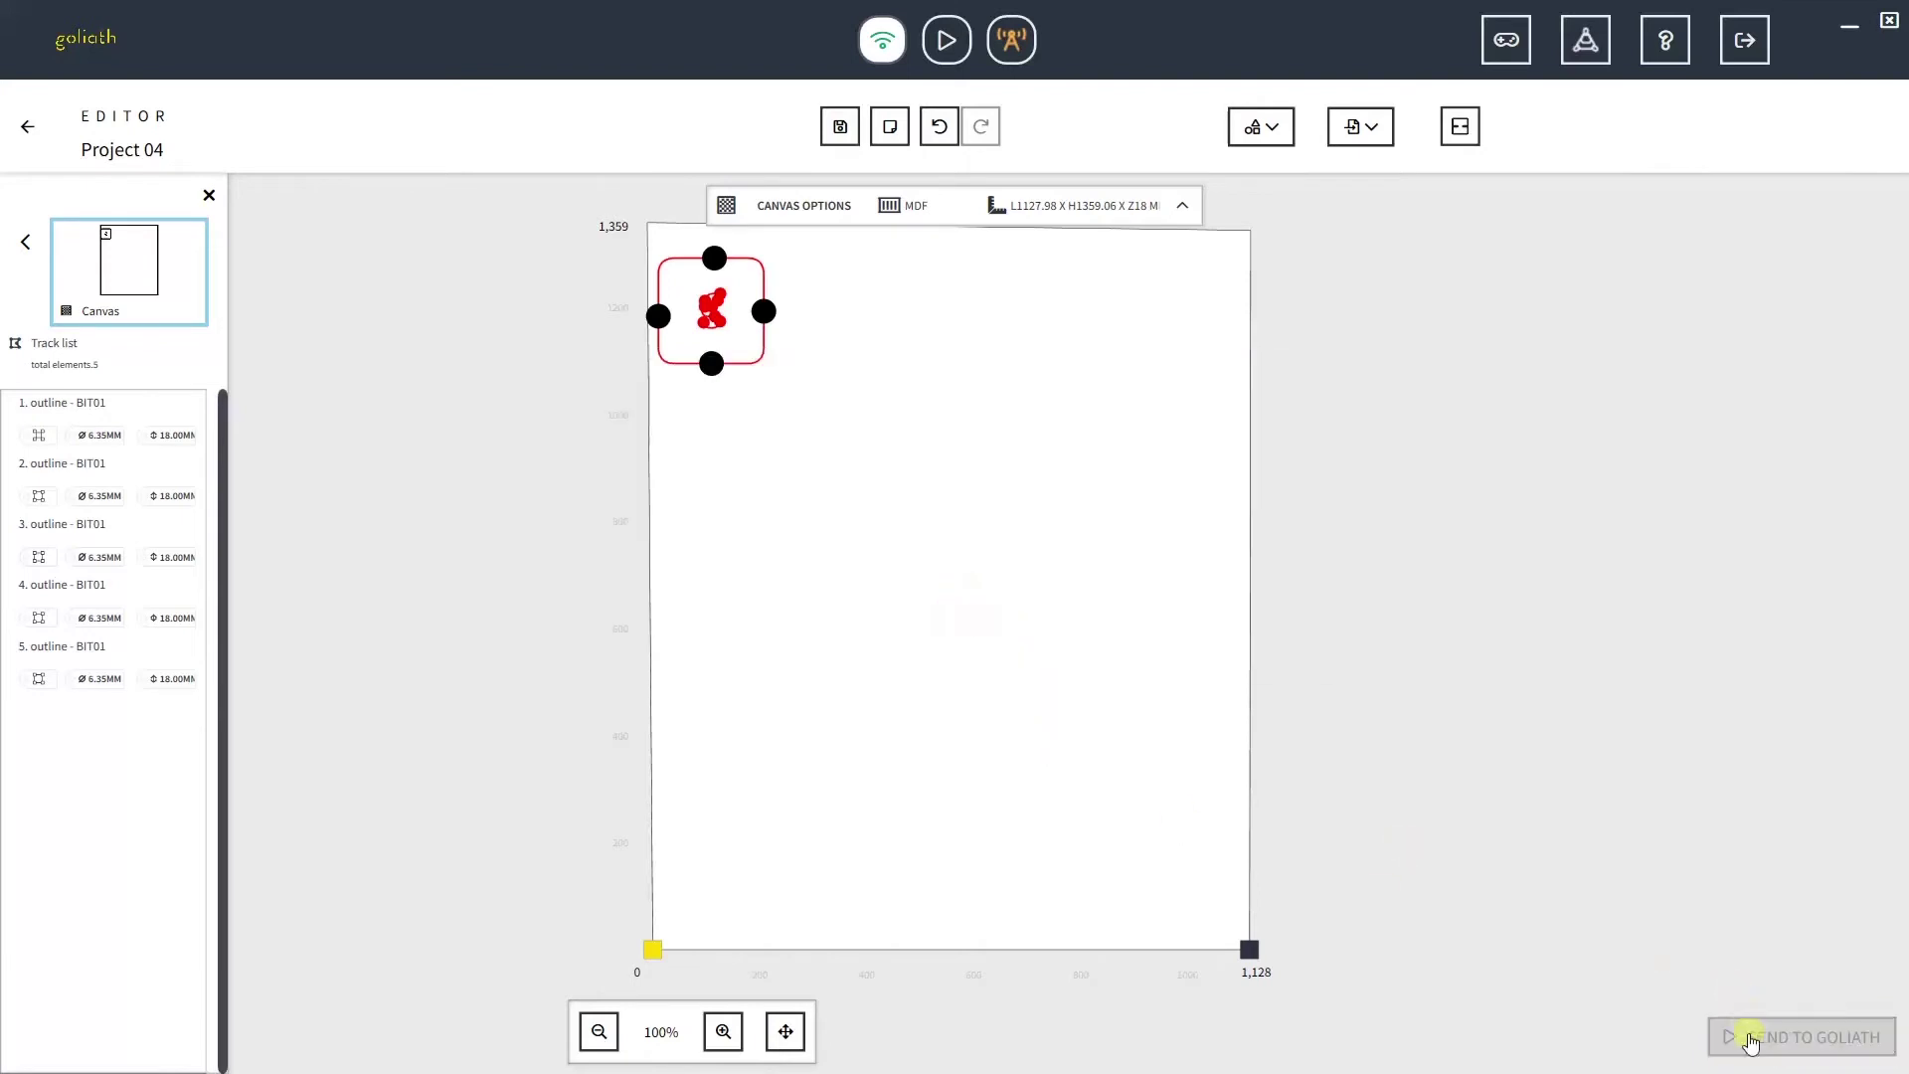
left_click_drag(863, 442, 605, 249)
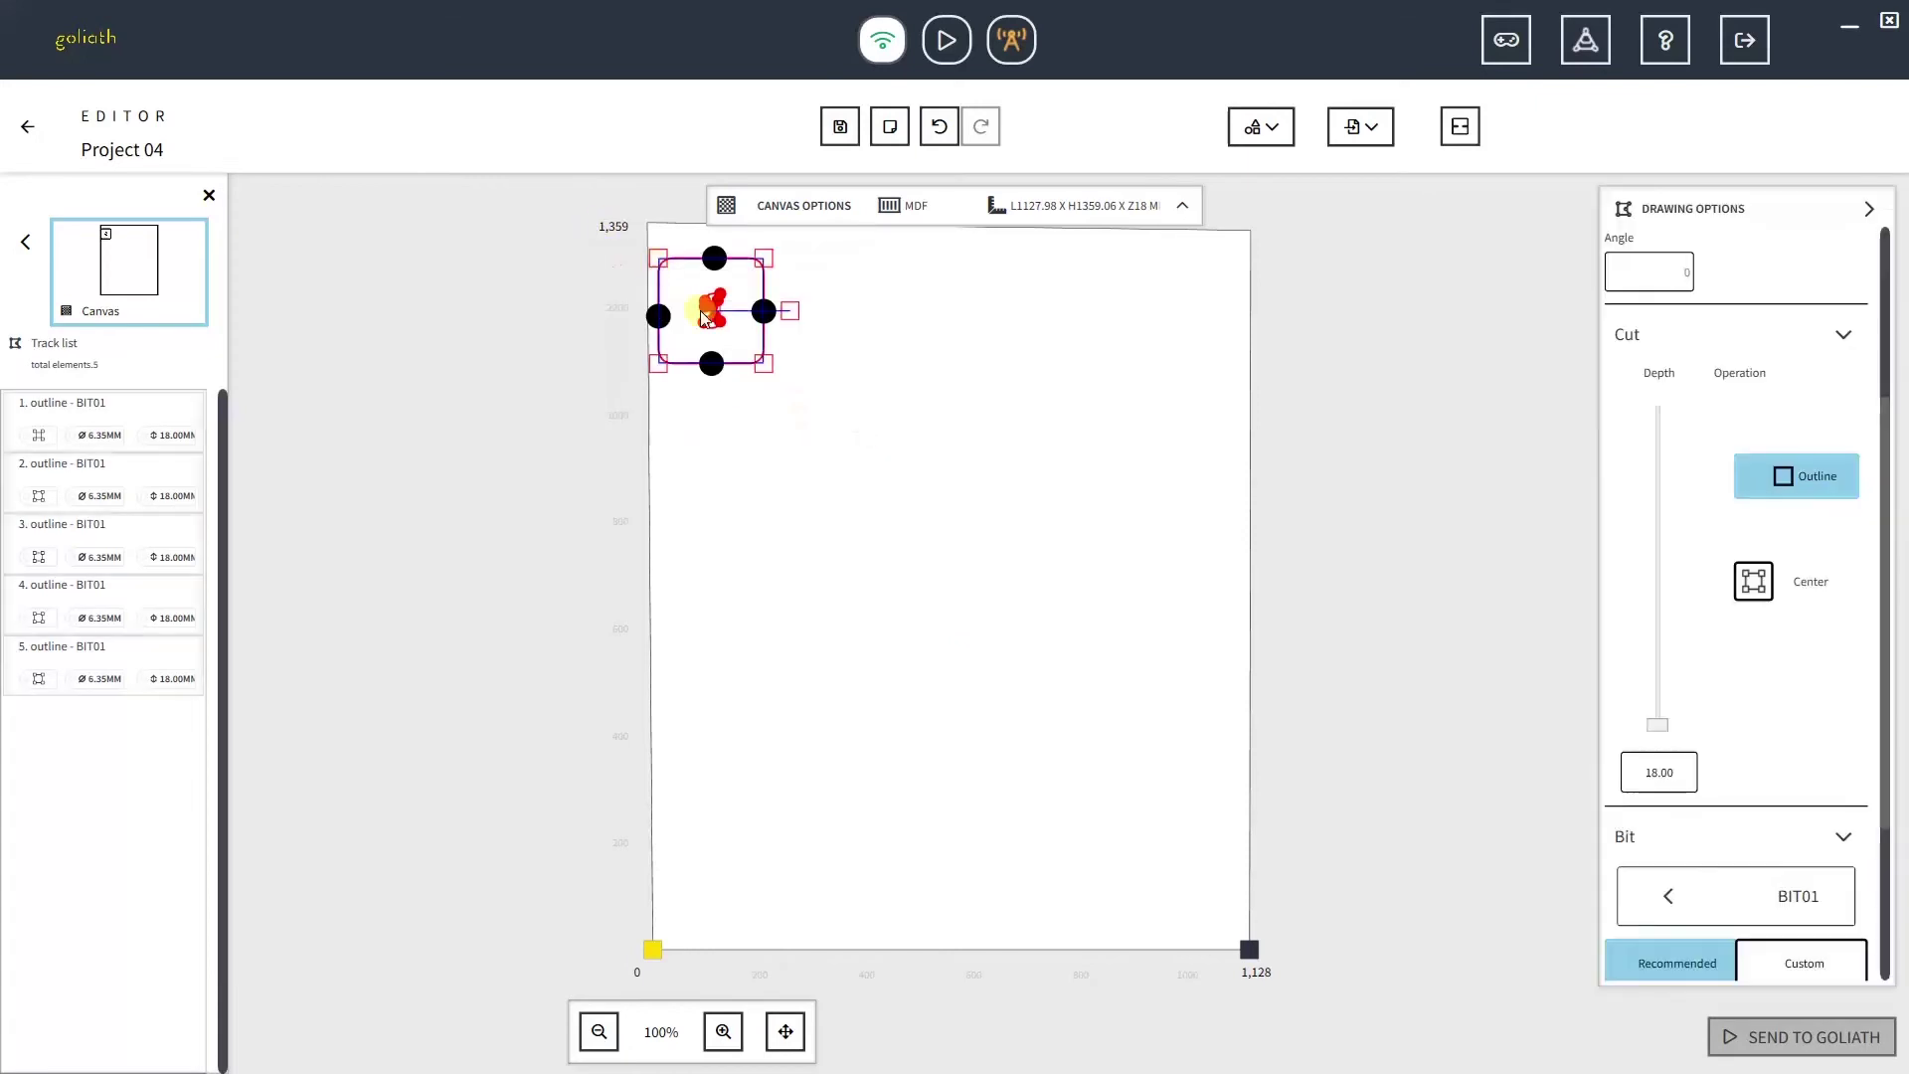
left_click_drag(716, 306, 655, 459)
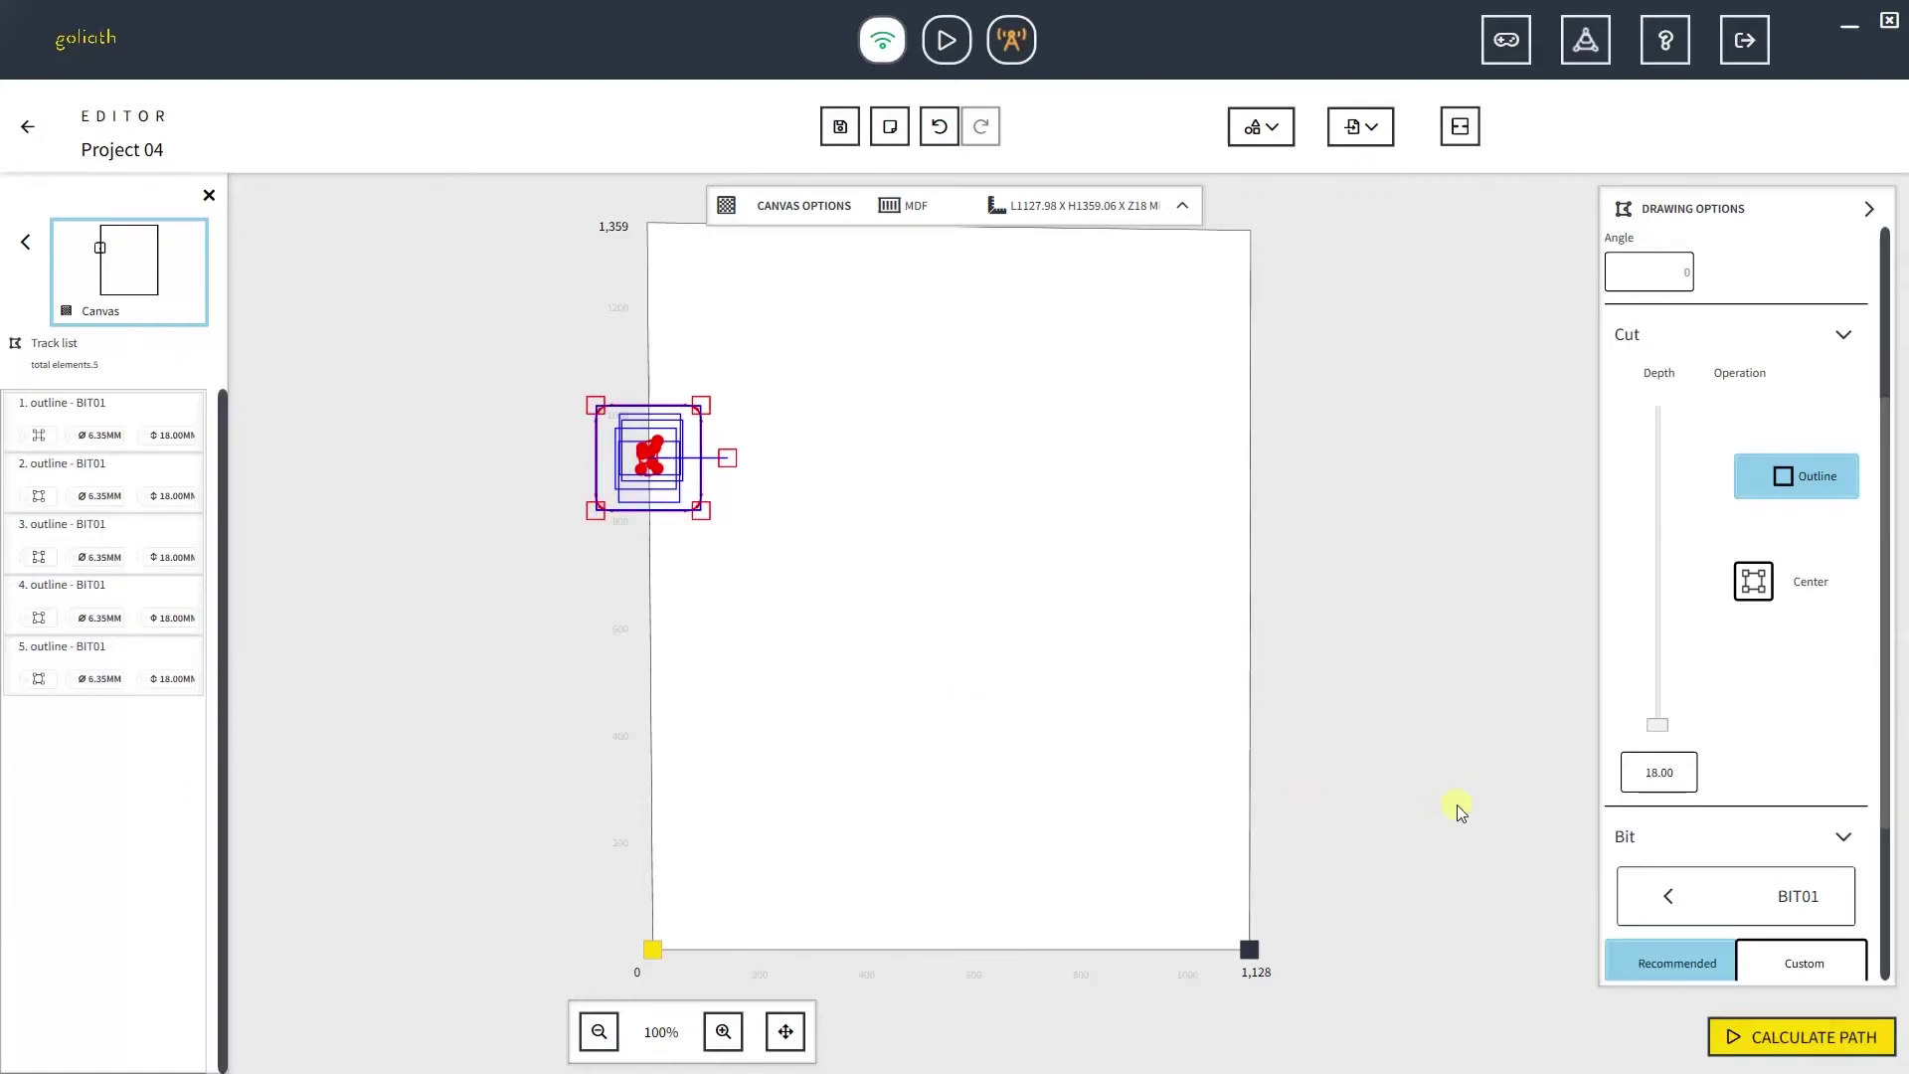
Retry the path calculation and dismiss the 'Cannot create GCODE!' error.
left_click(1459, 860)
left_click(1771, 1048)
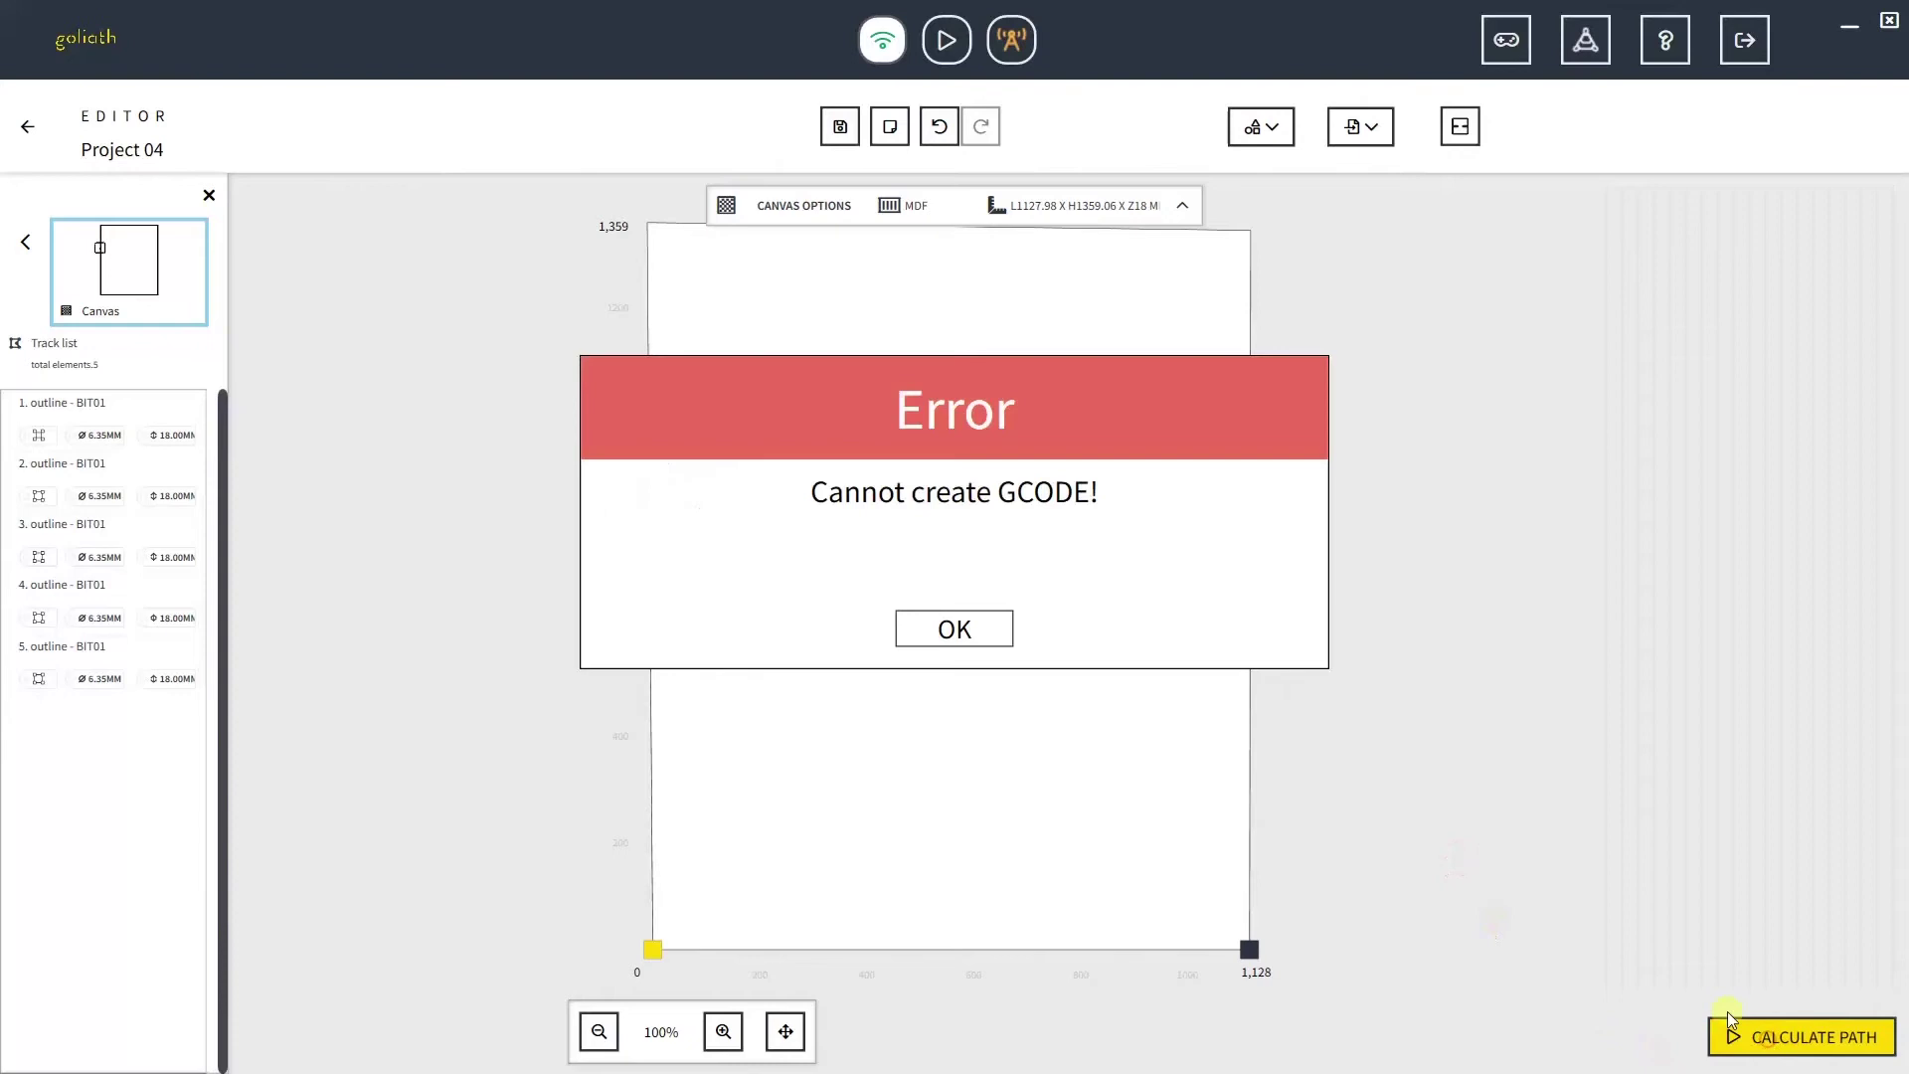
left_click(957, 632)
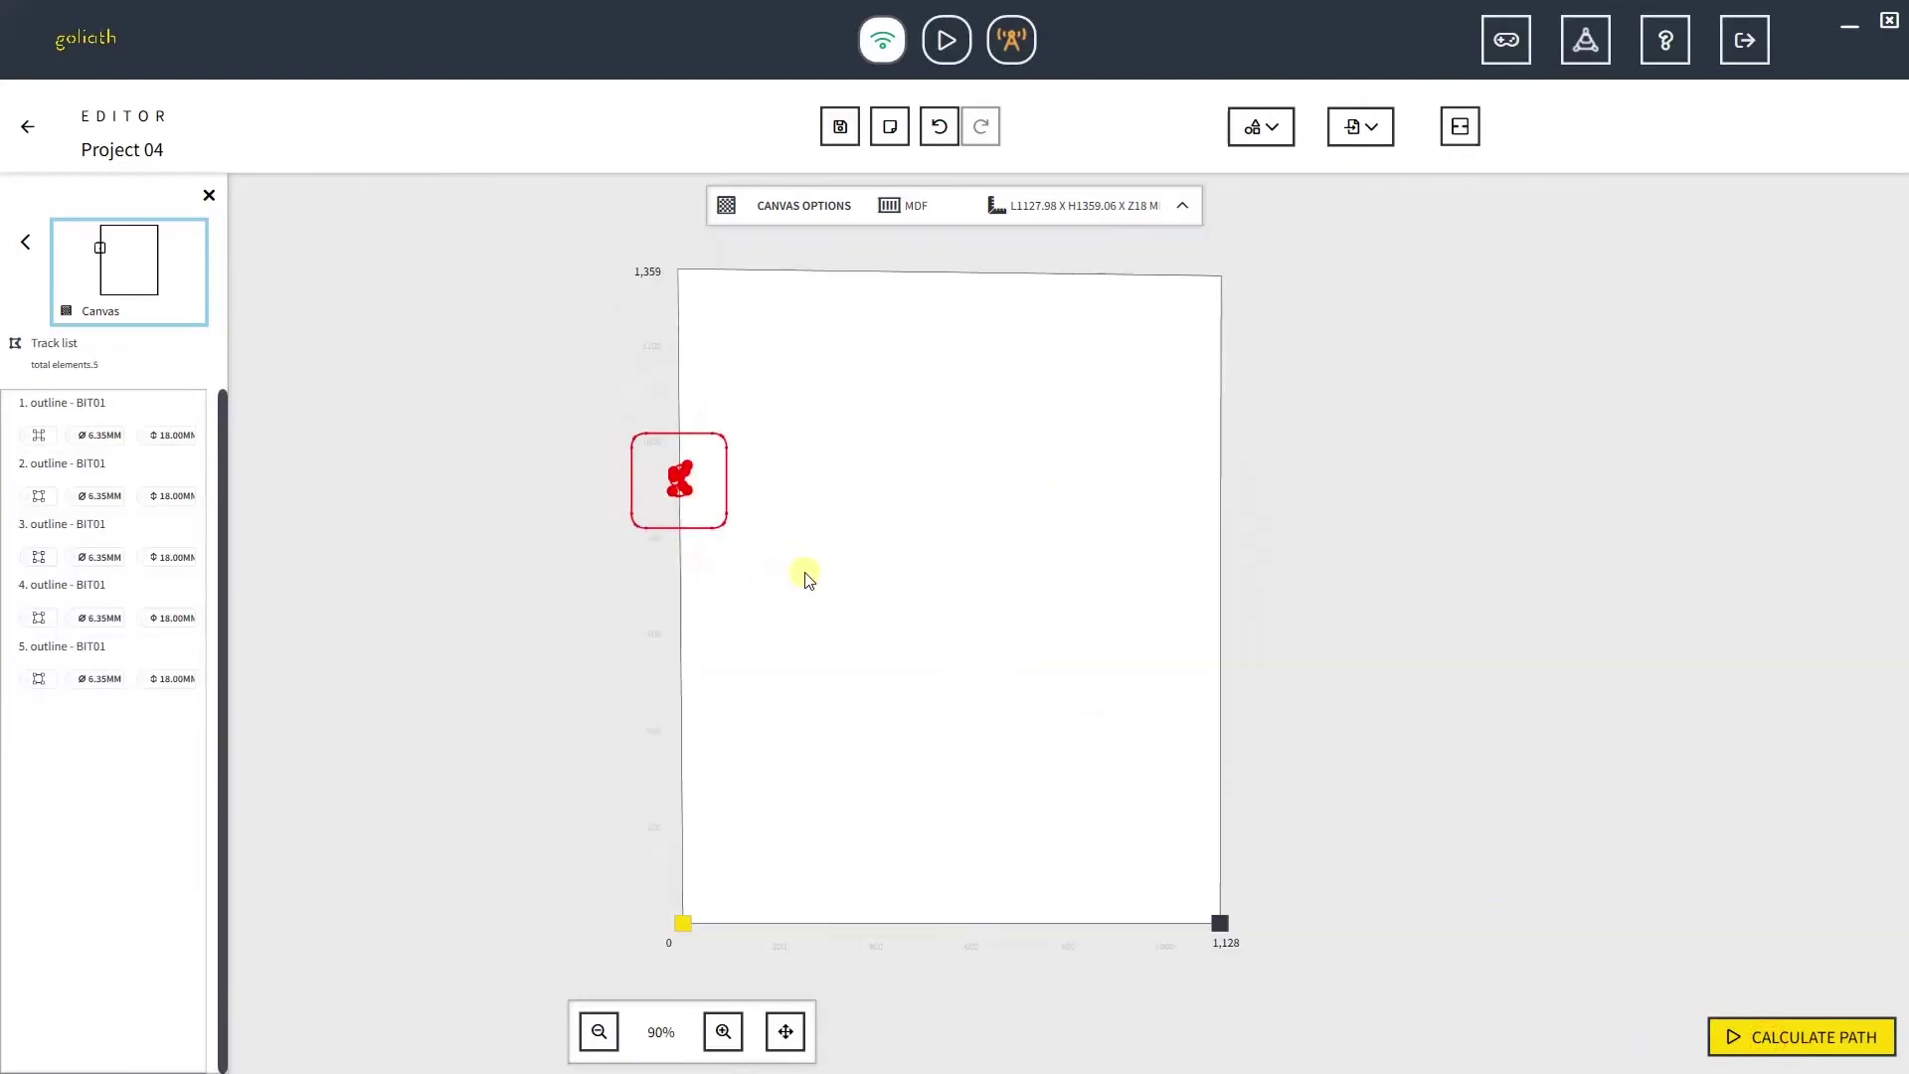
Zoom out and drag the square design into the sheet's top-right corner.
scroll(806, 575, "down", 2)
left_click_drag(805, 575, 617, 431)
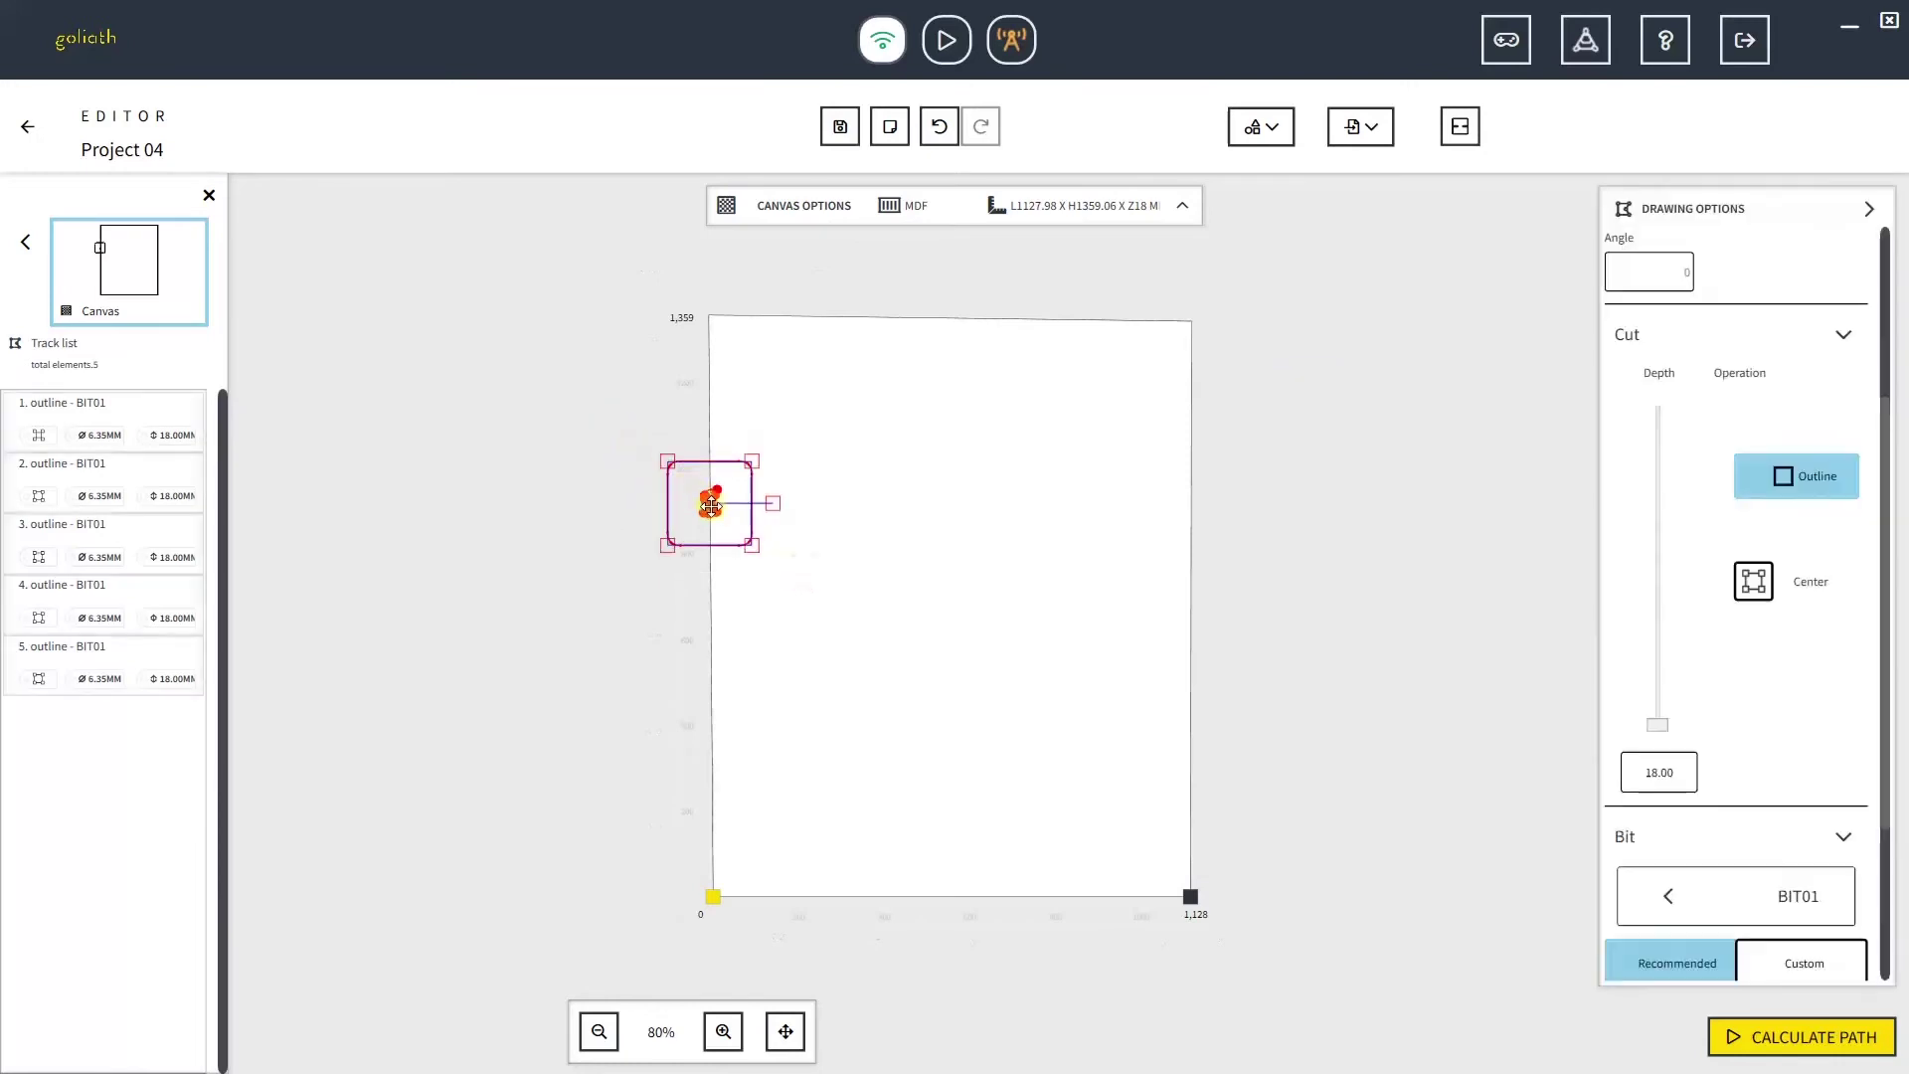
mouse_move(709, 503)
left_mouse_down()
mouse_move(978, 578)
mouse_move(1150, 406)
left_mouse_up()
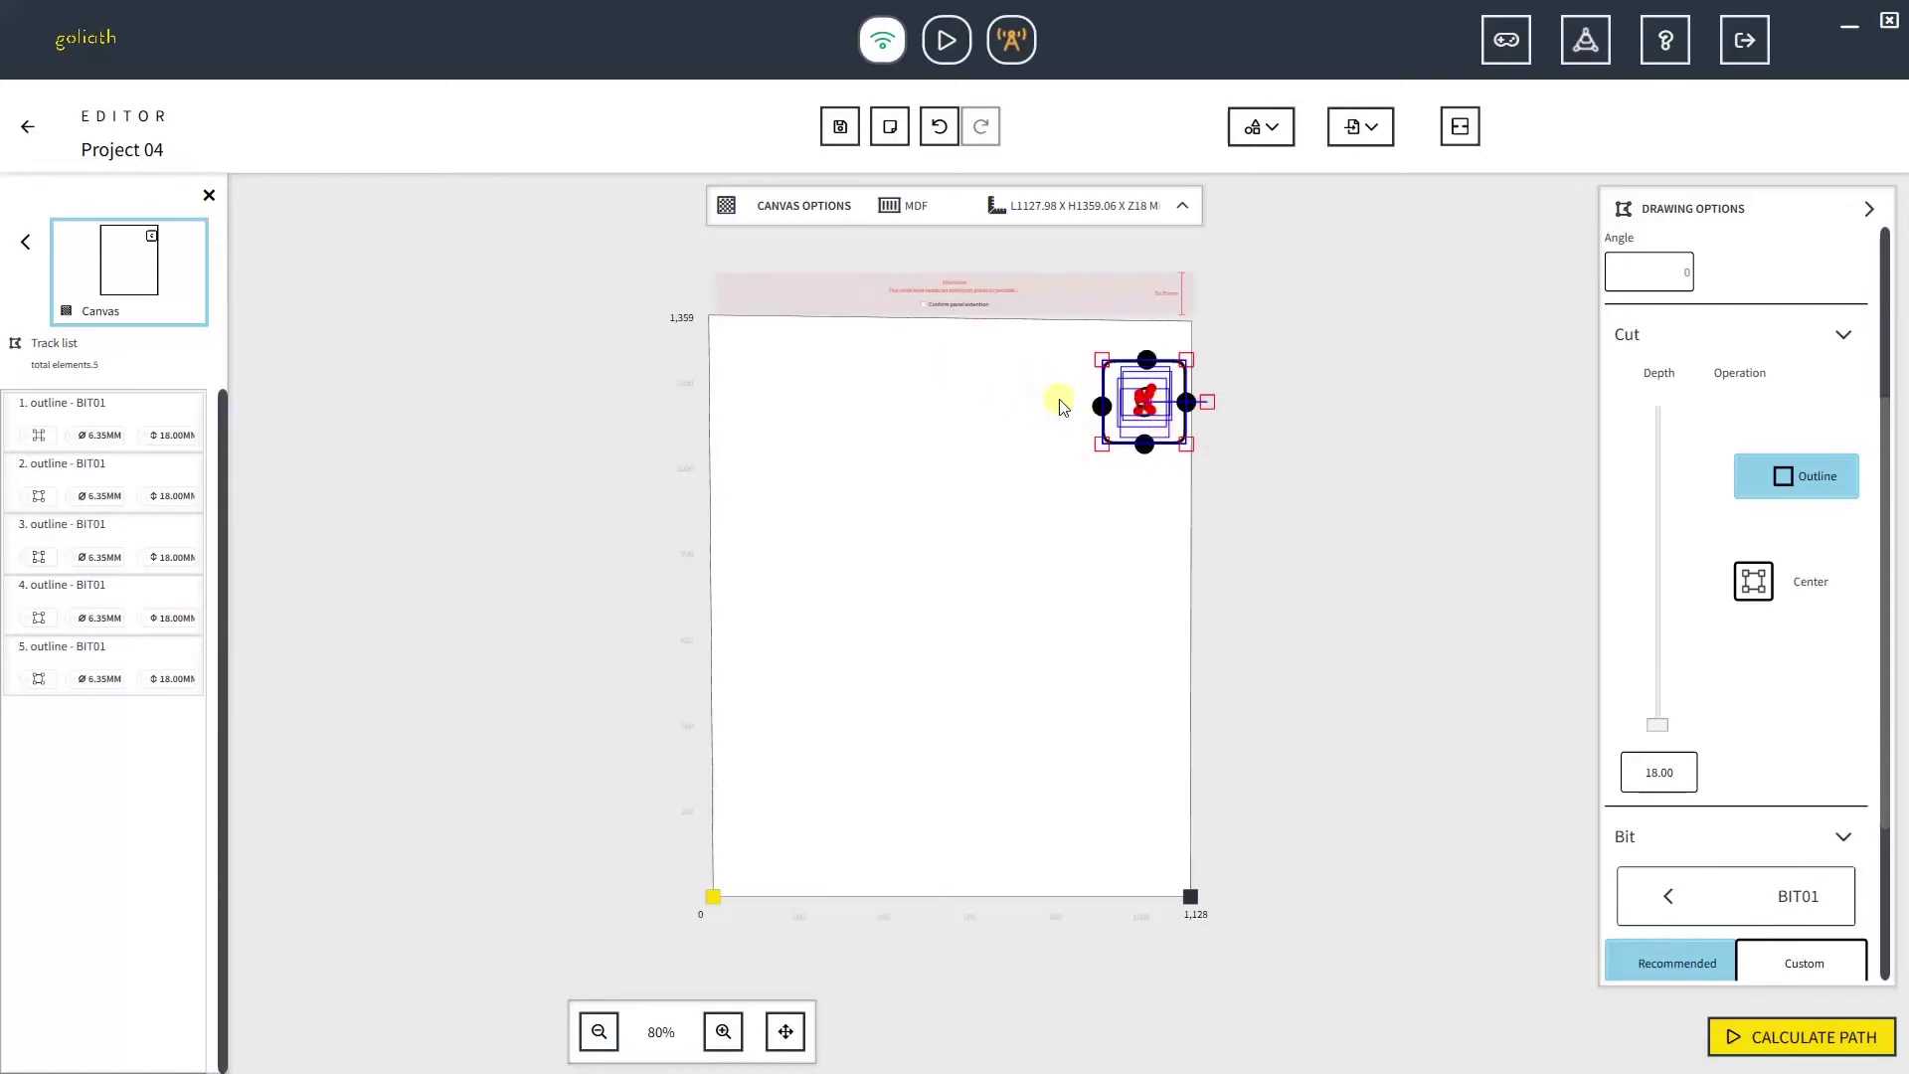
left_click(1052, 452)
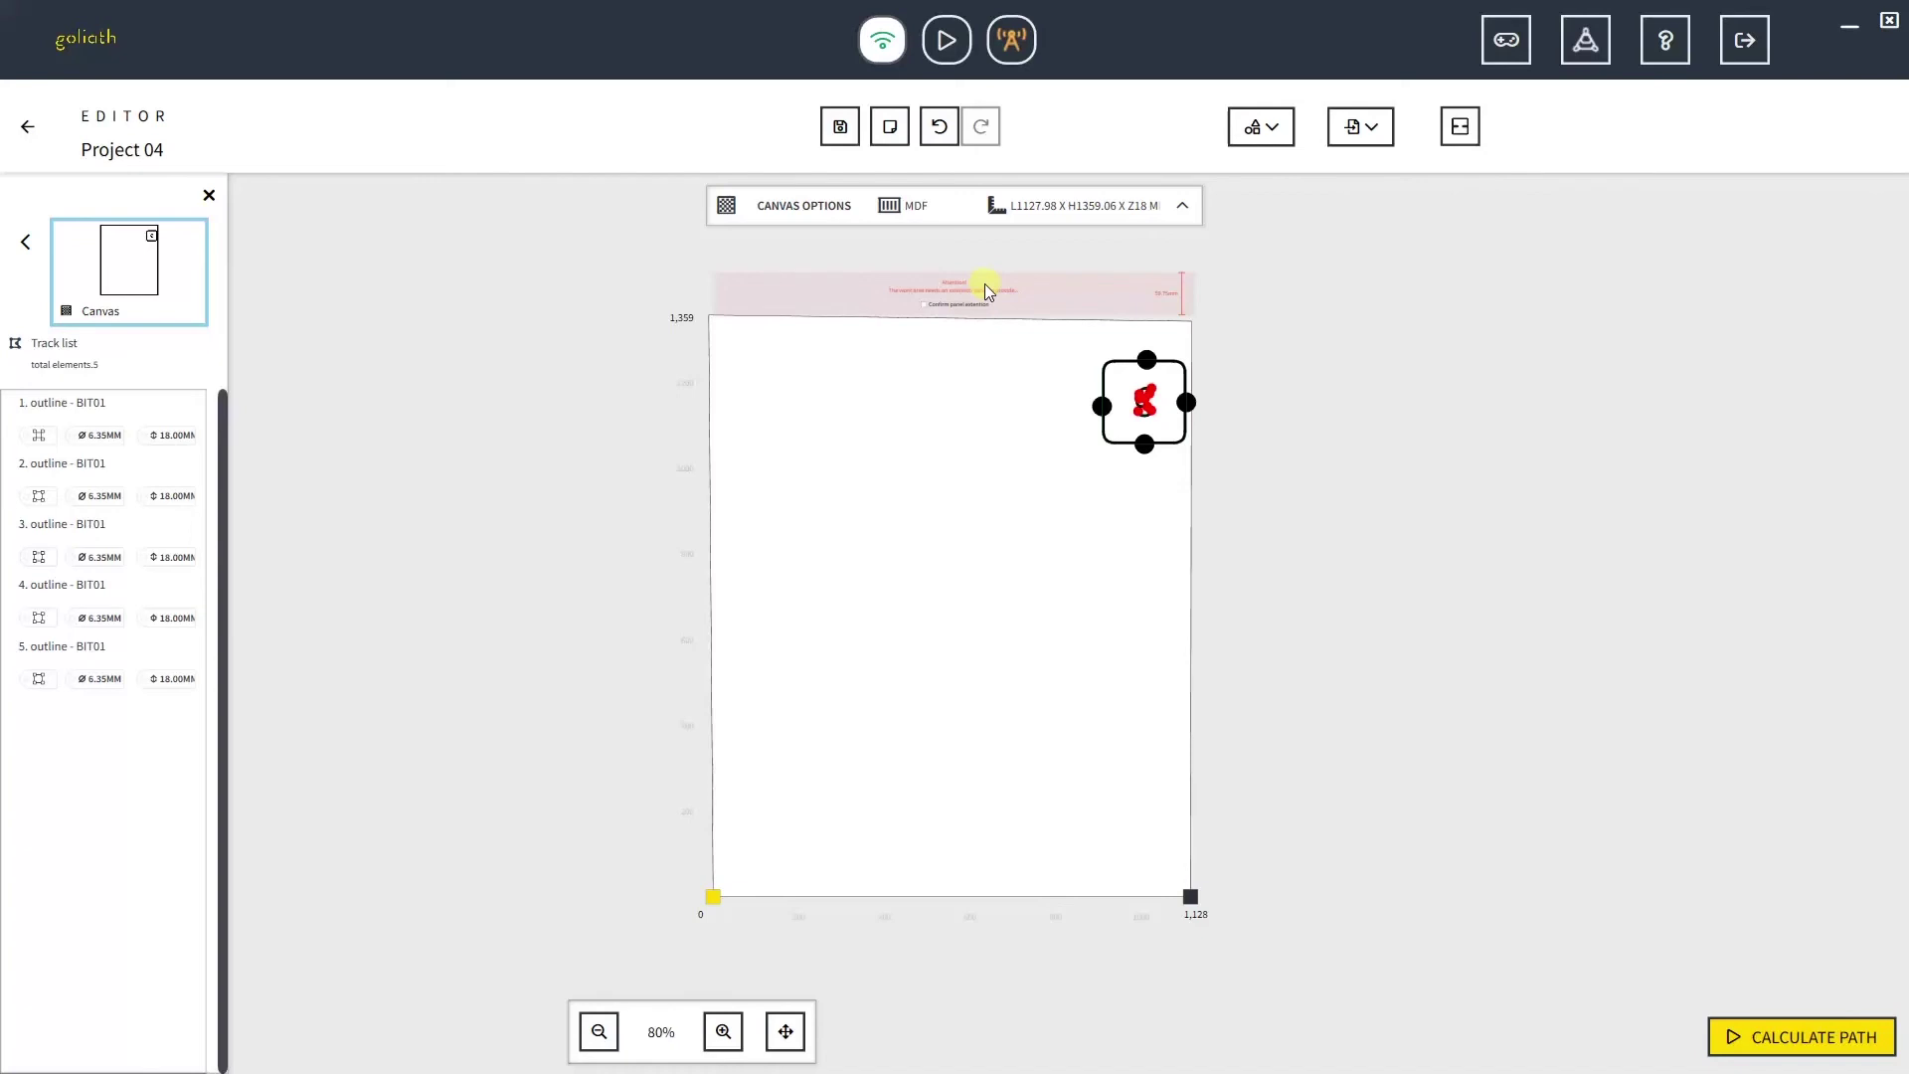
Zoom in on the Attention banner above the MDF sheet.
scroll(984, 283, "up", 7)
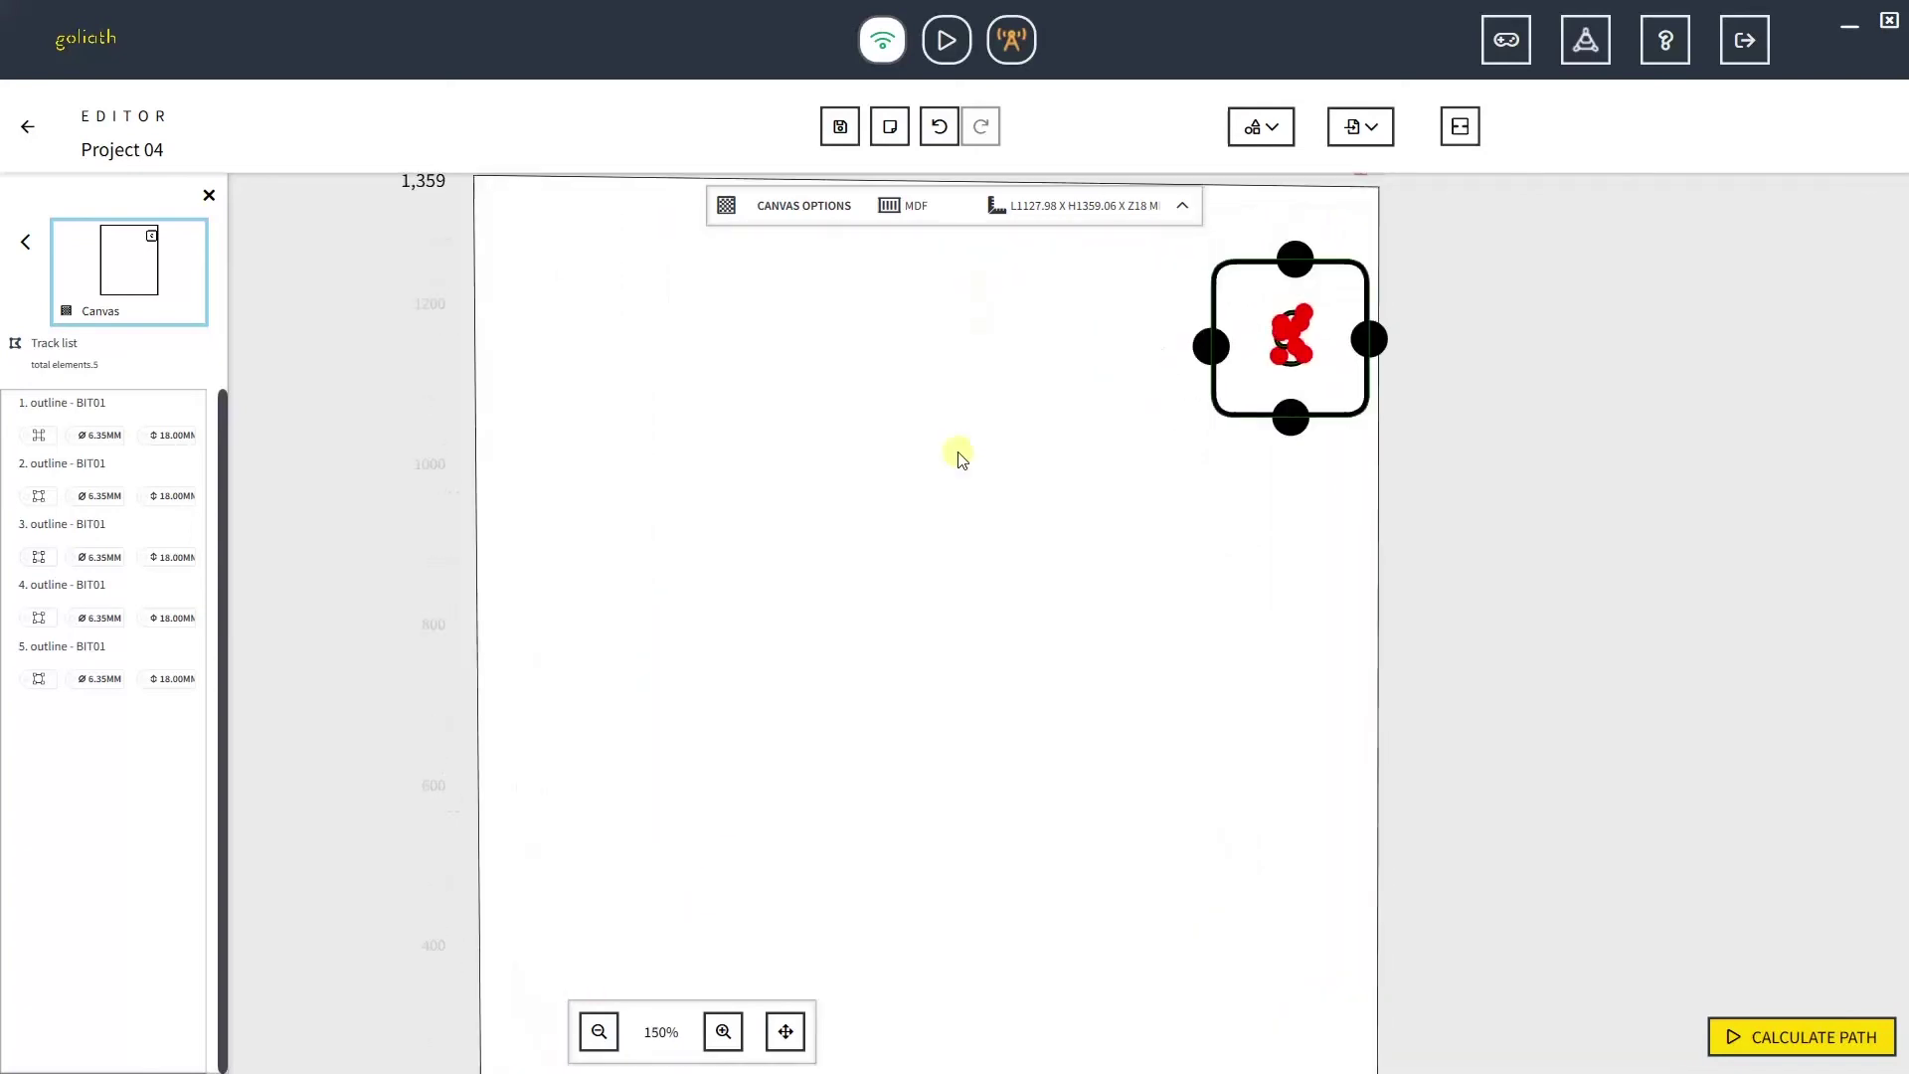
scroll(962, 459, "up", 2)
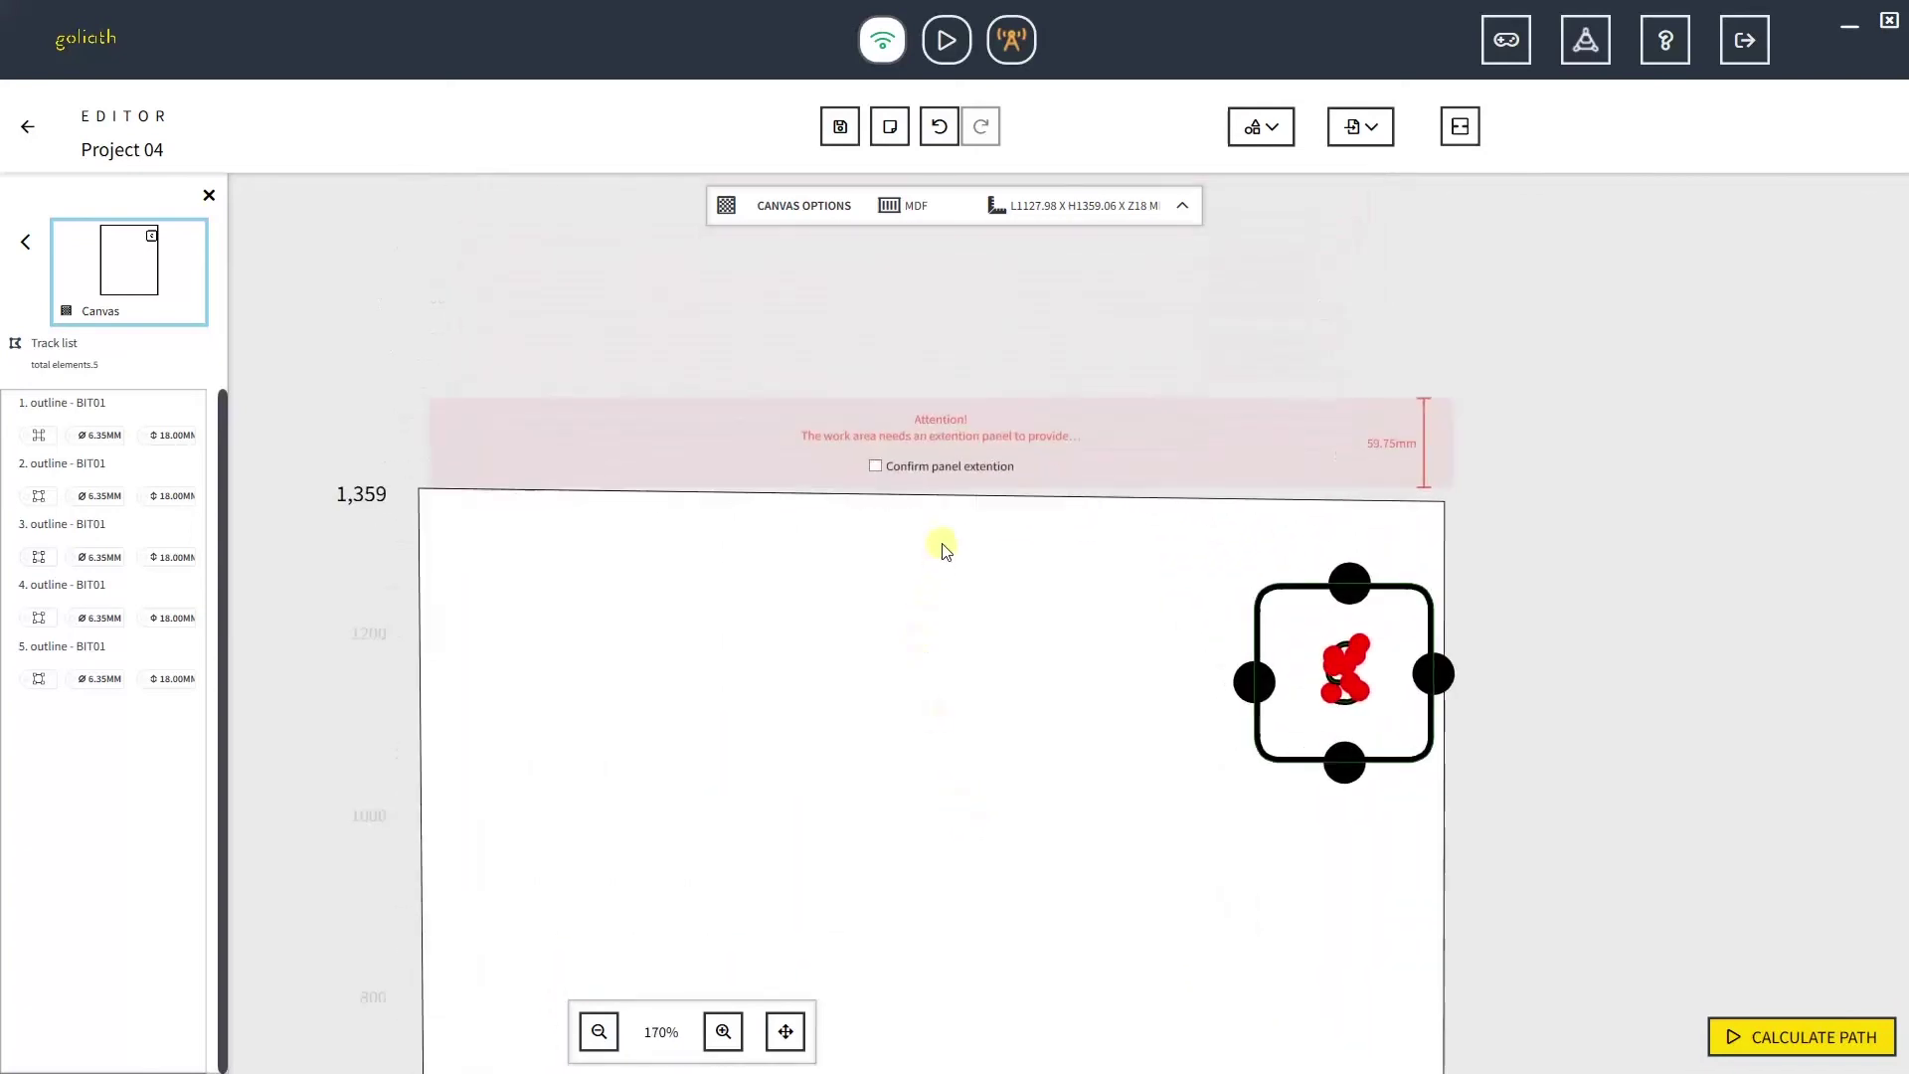
scroll(945, 550, "up", 1)
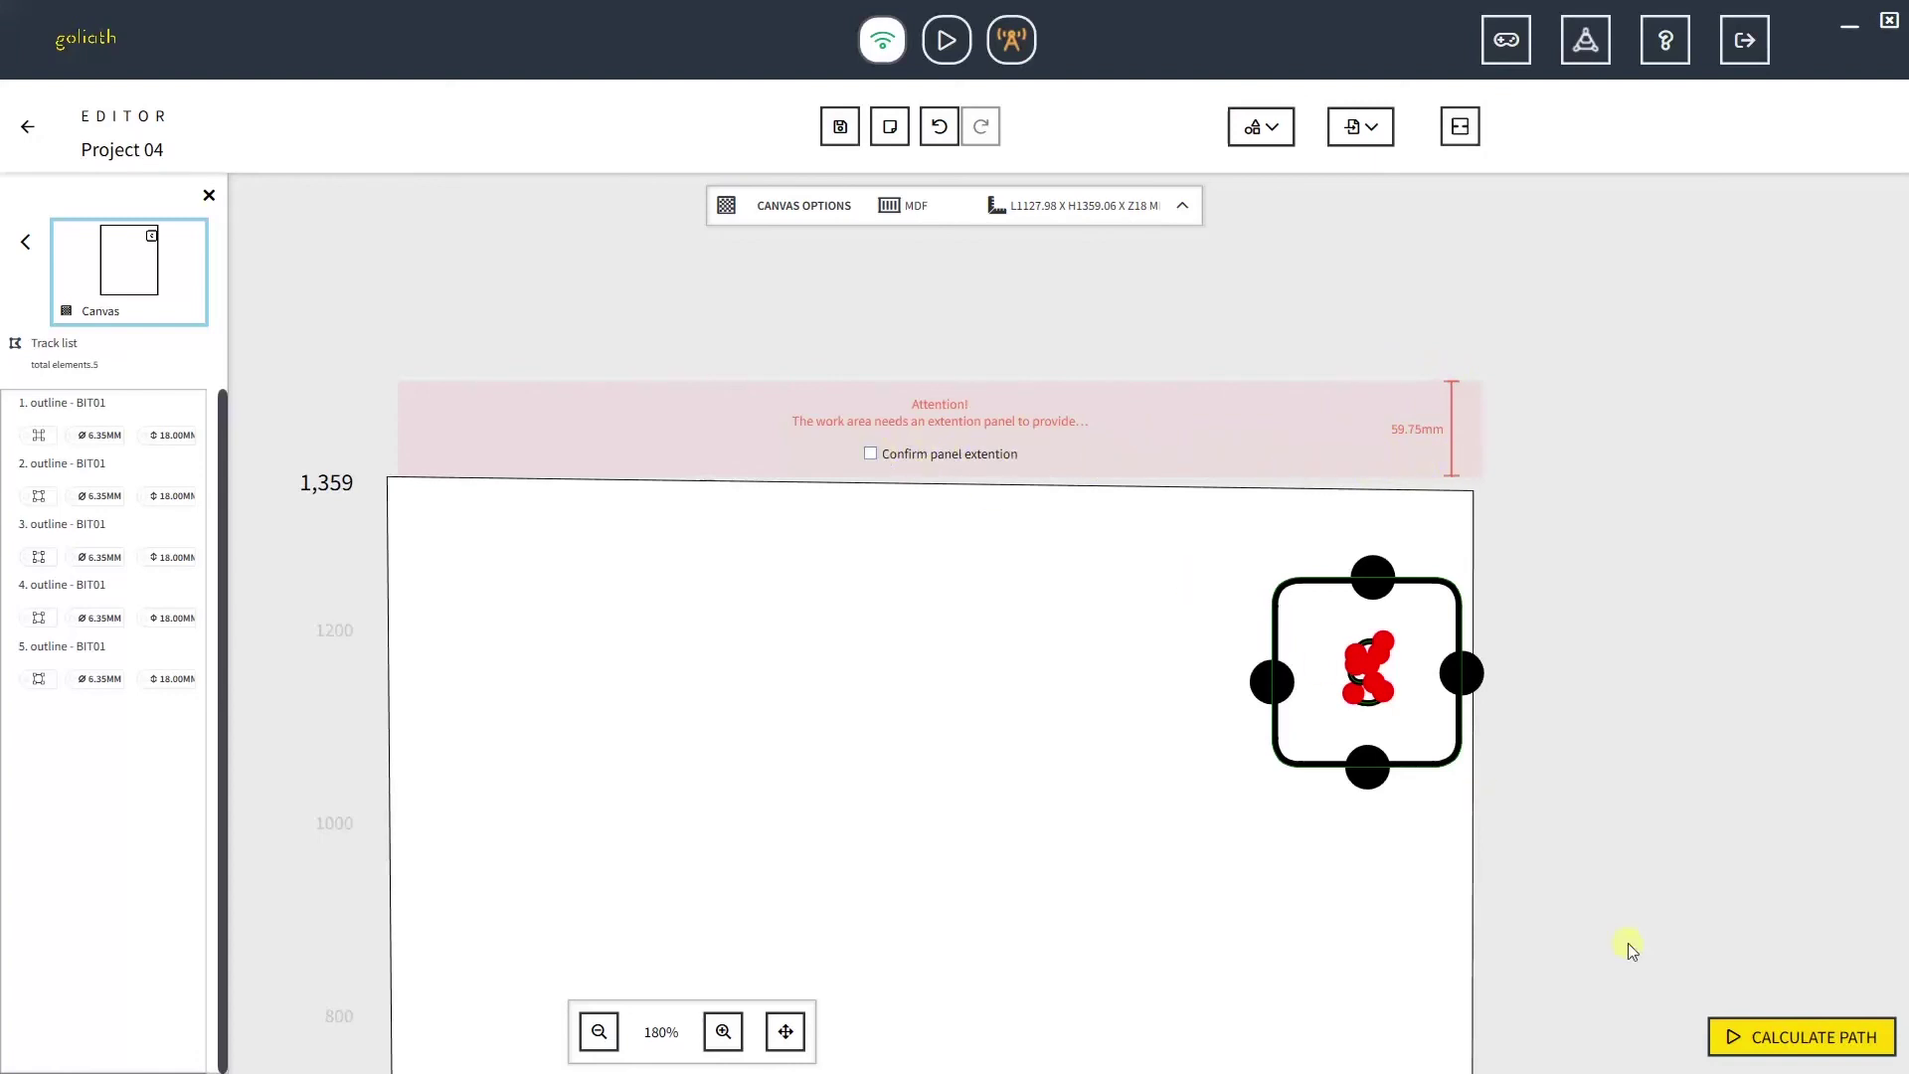
Calculate the path for the top-right placement and confirm the 59.75 mm extension panel.
left_click(1750, 1039)
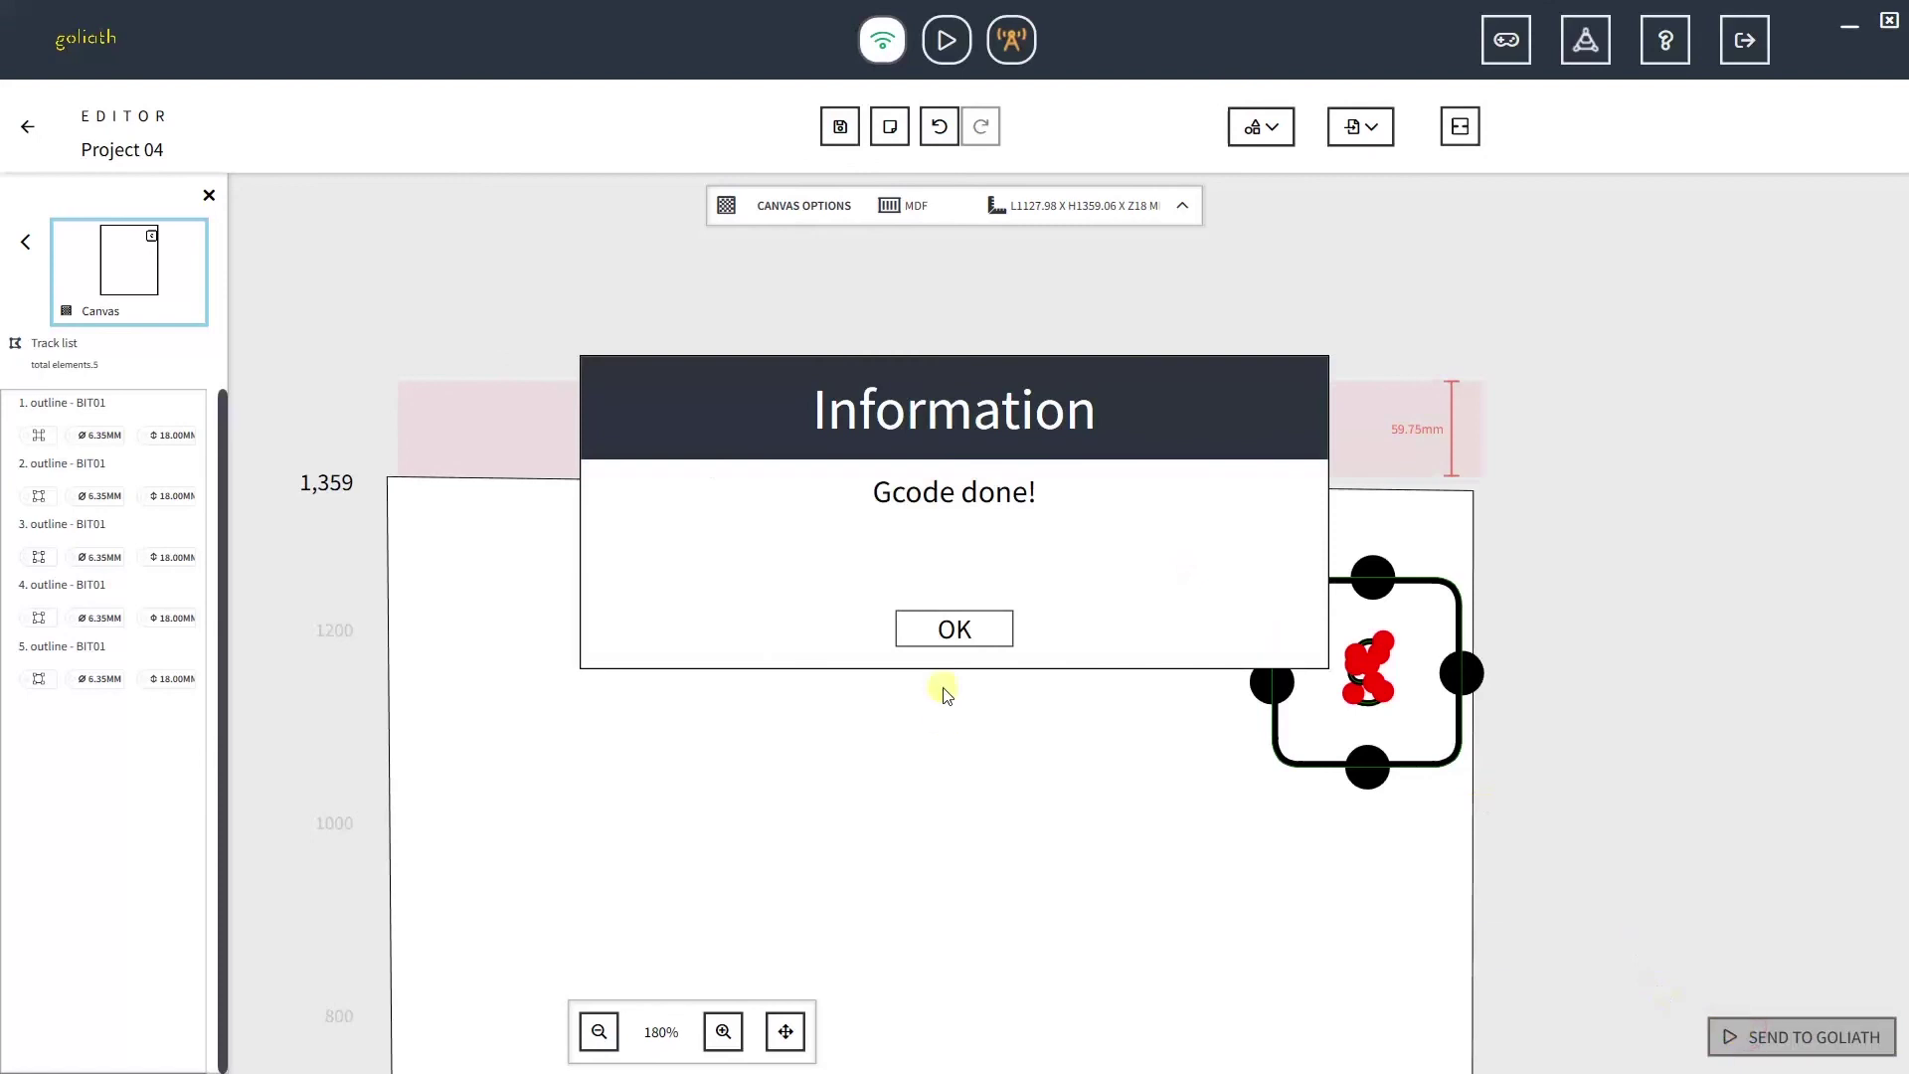
left_click(947, 640)
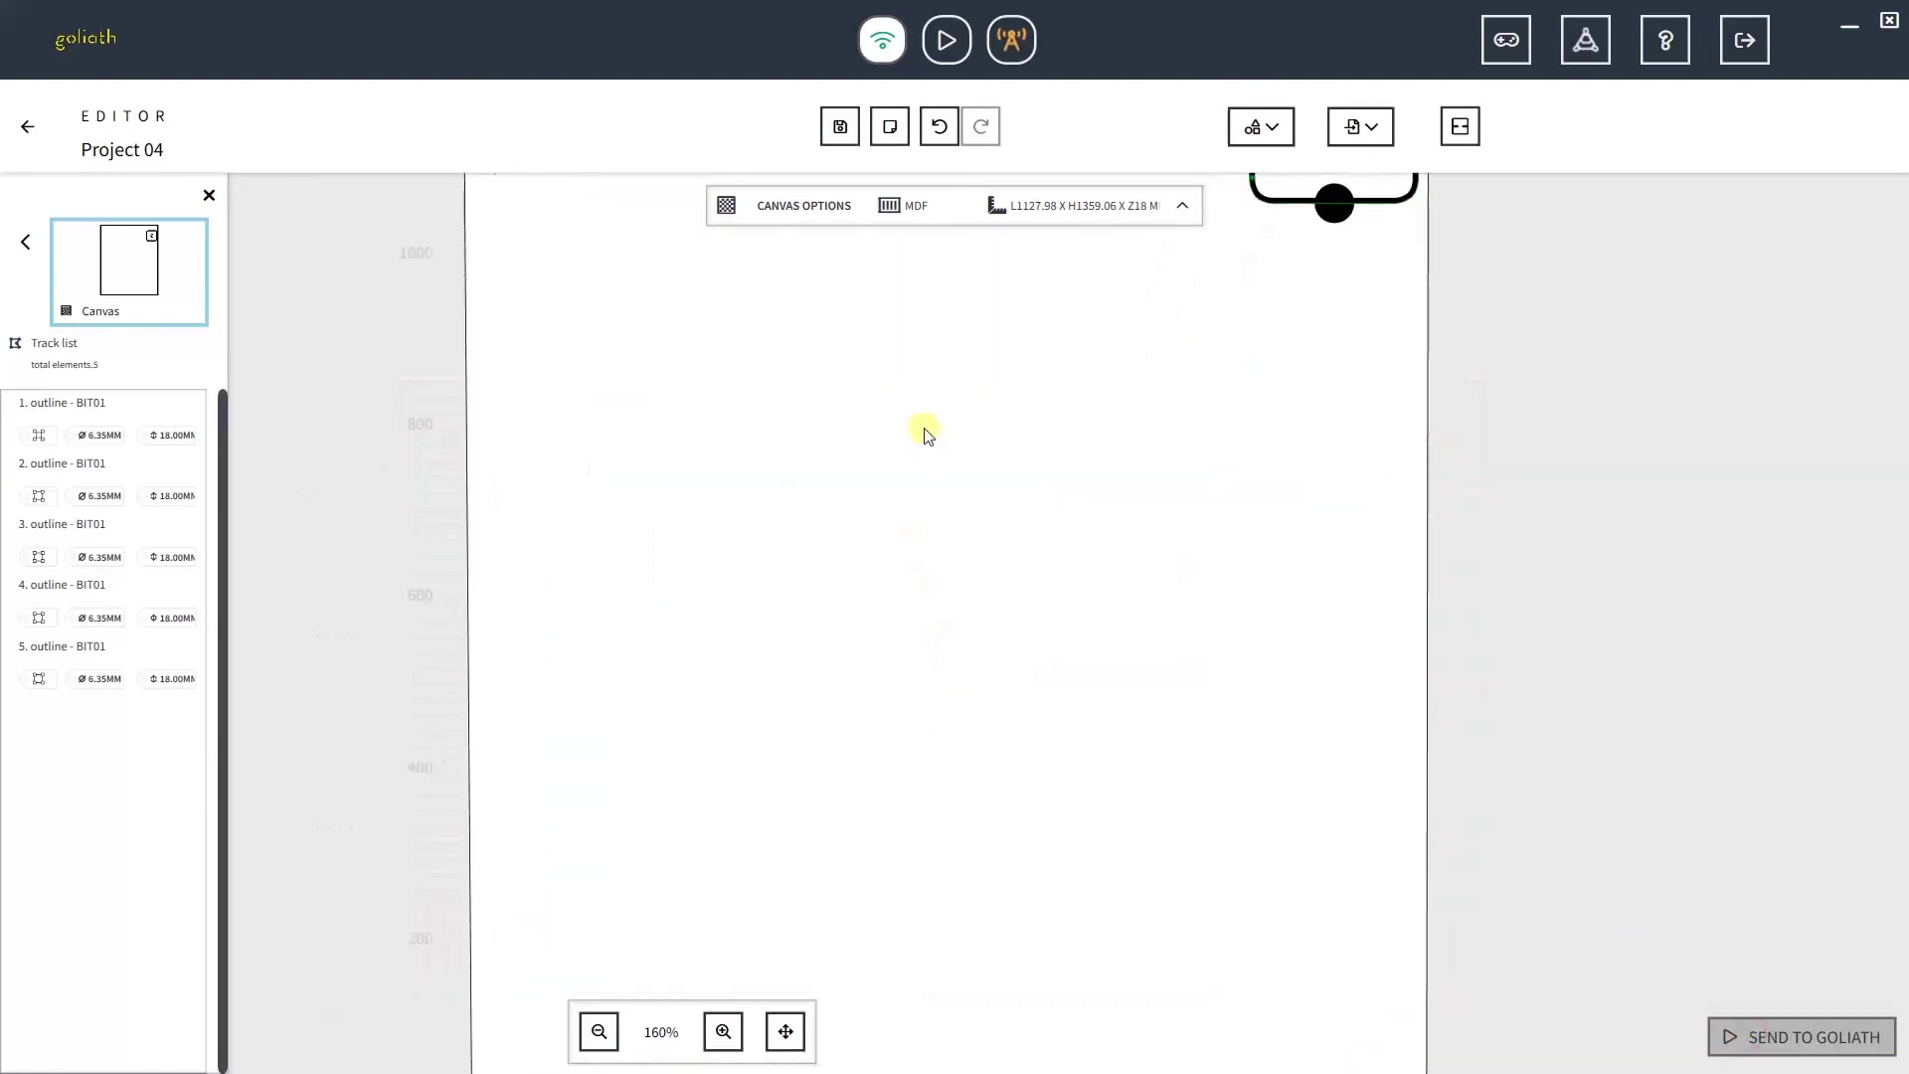
scroll(959, 618, "up", 5)
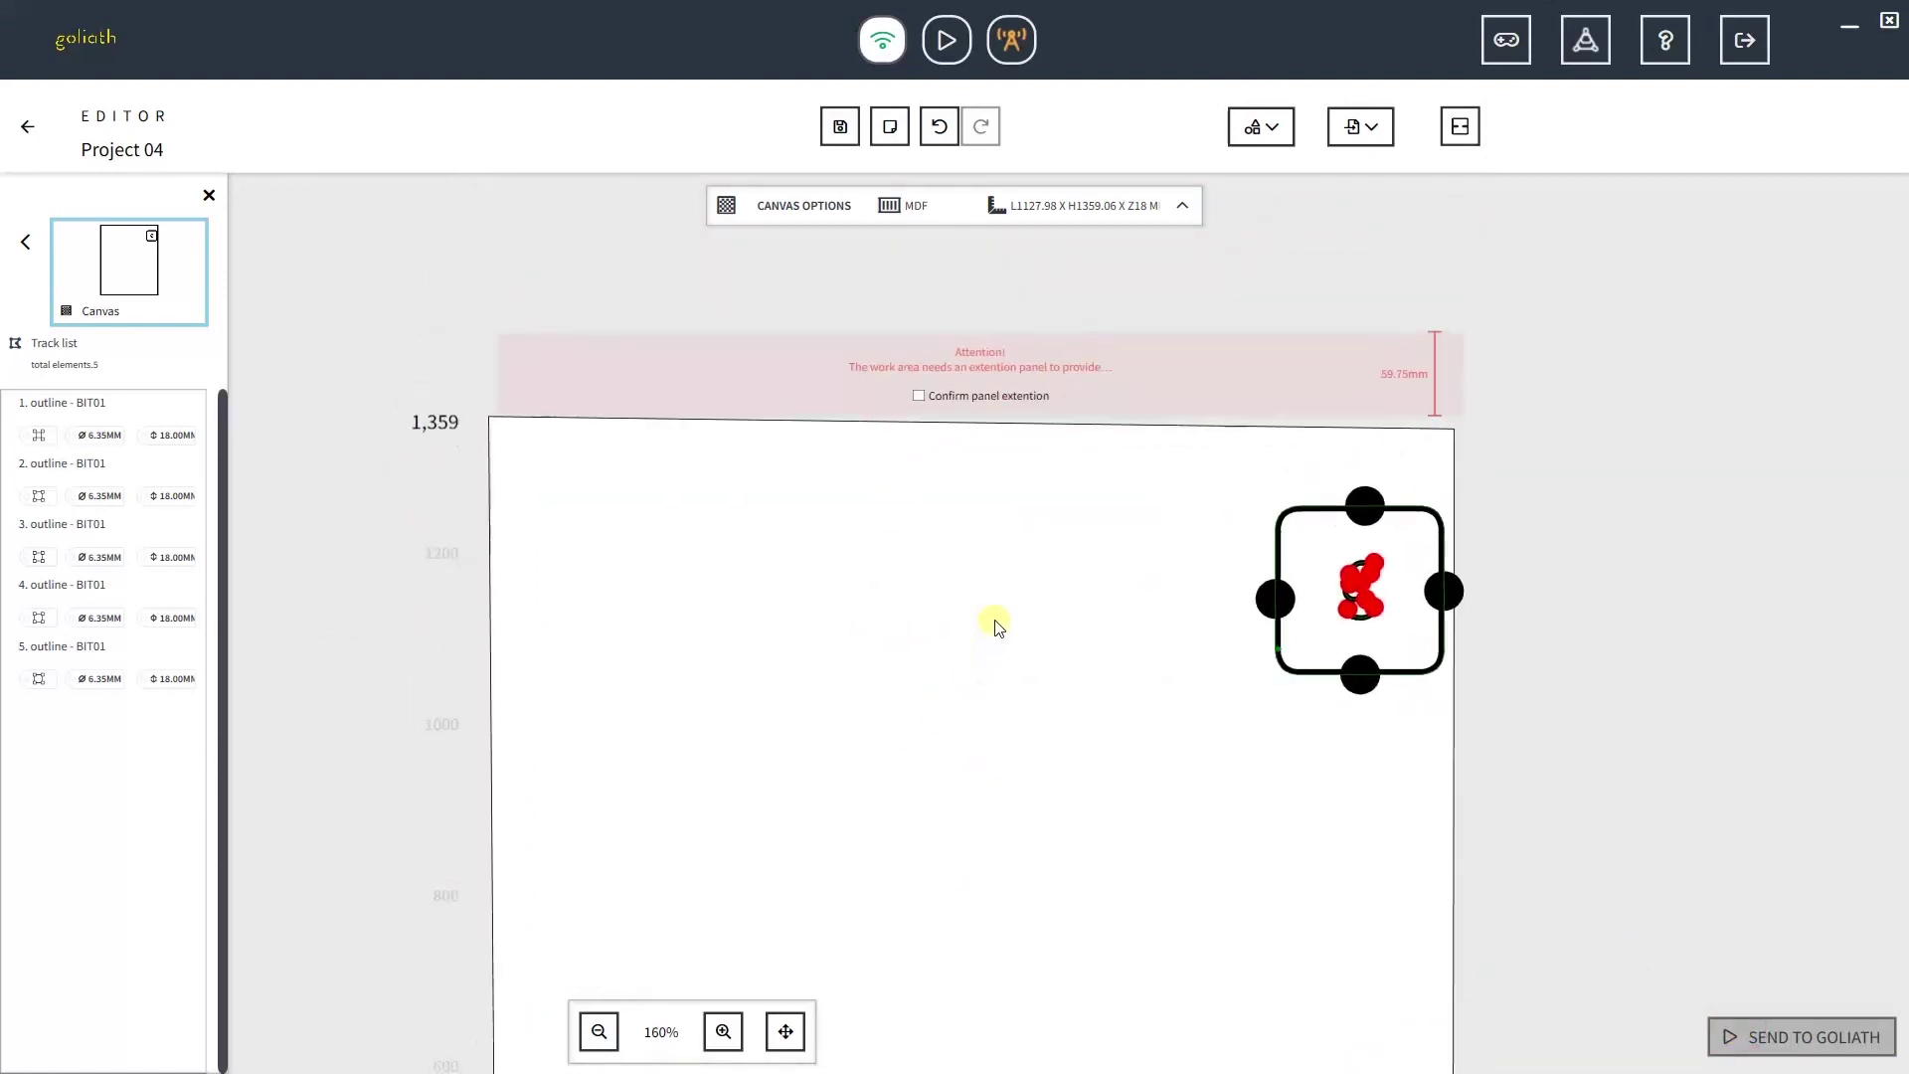
scroll(1015, 554, "up", 1)
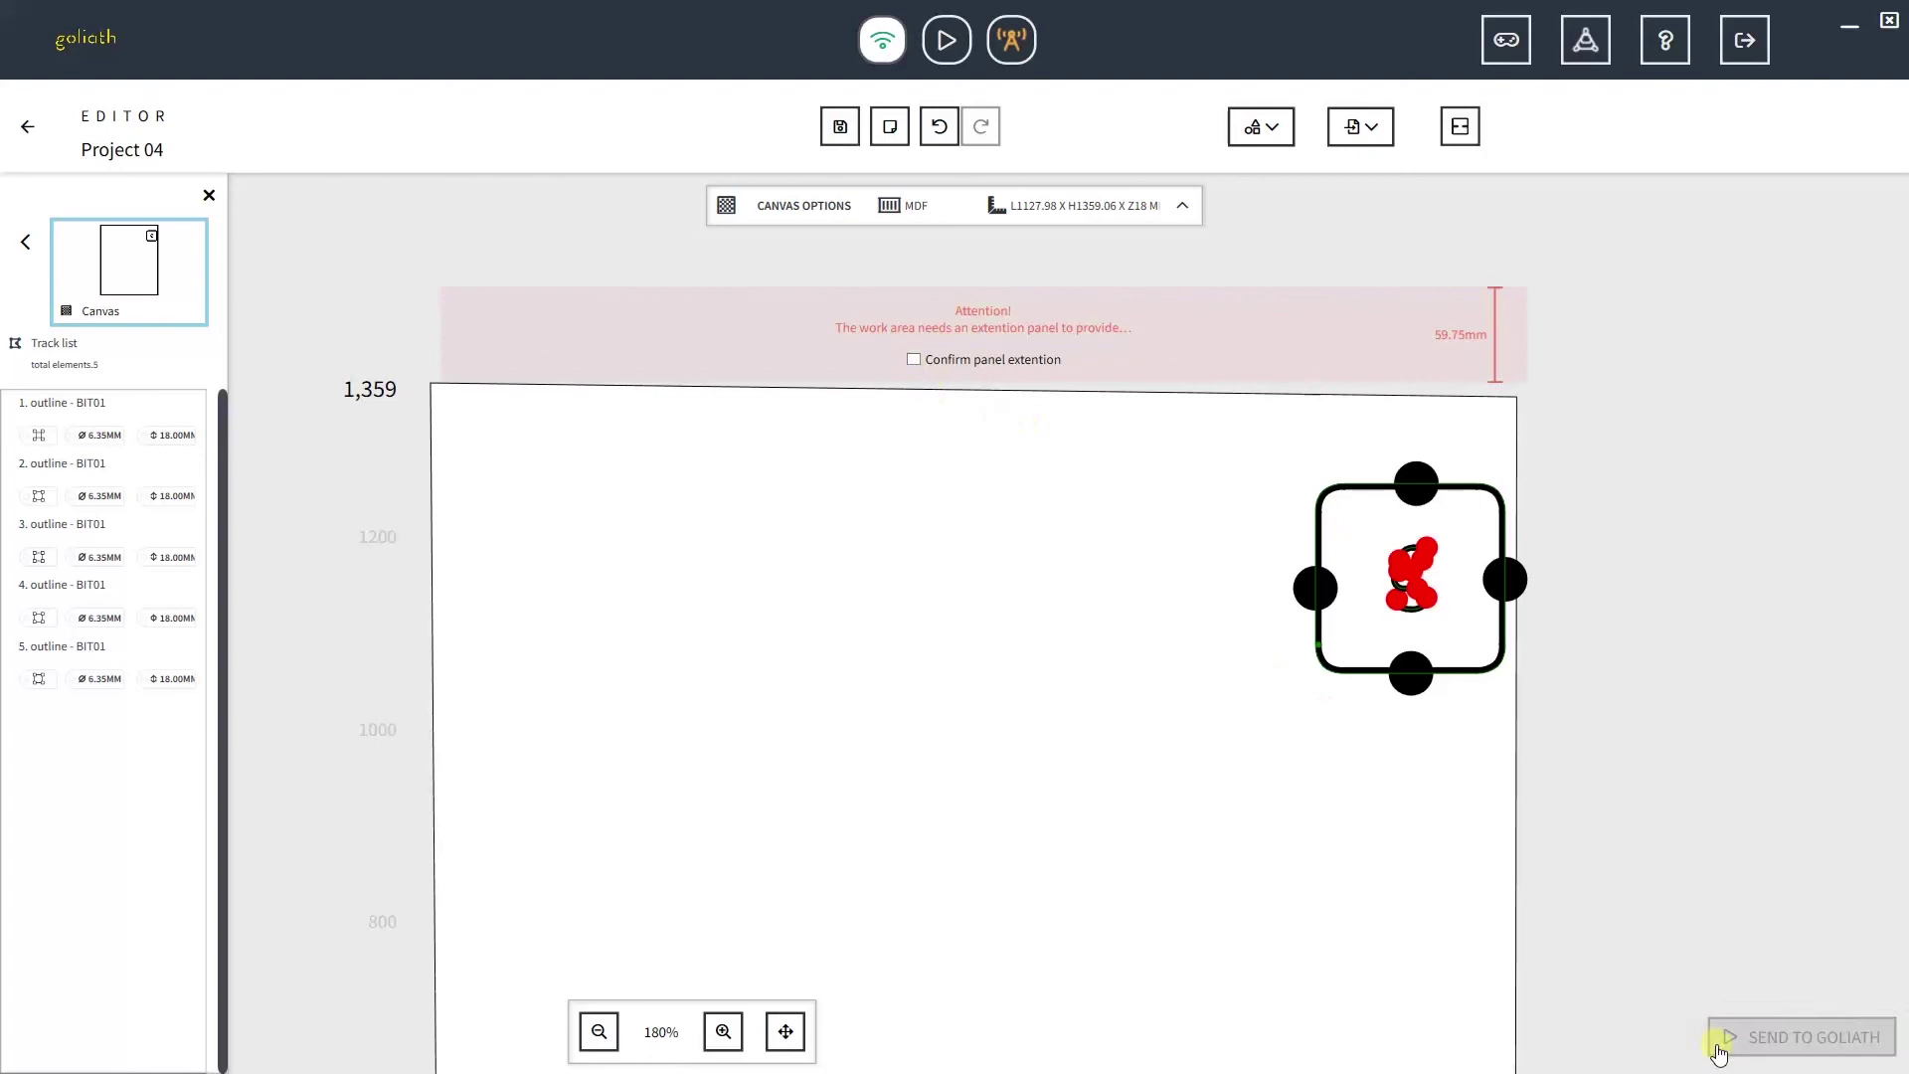
left_click(913, 358)
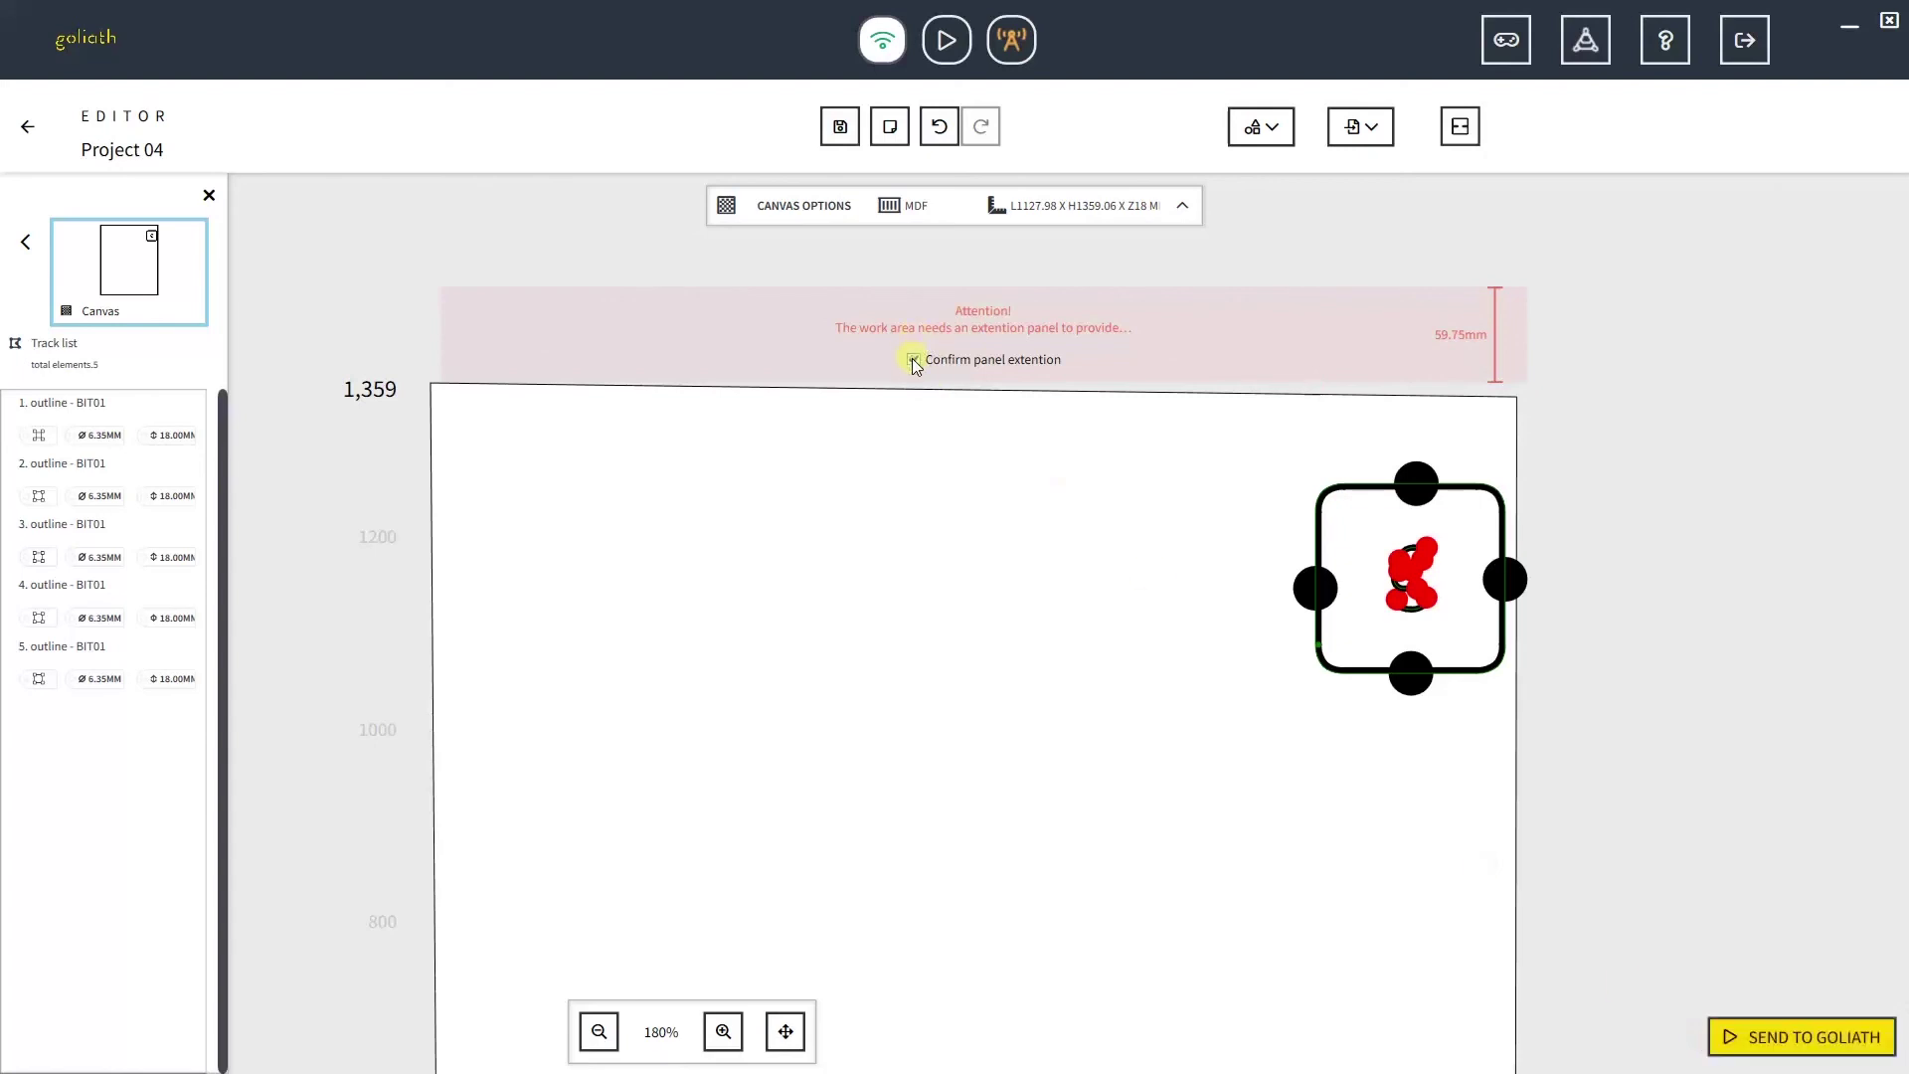